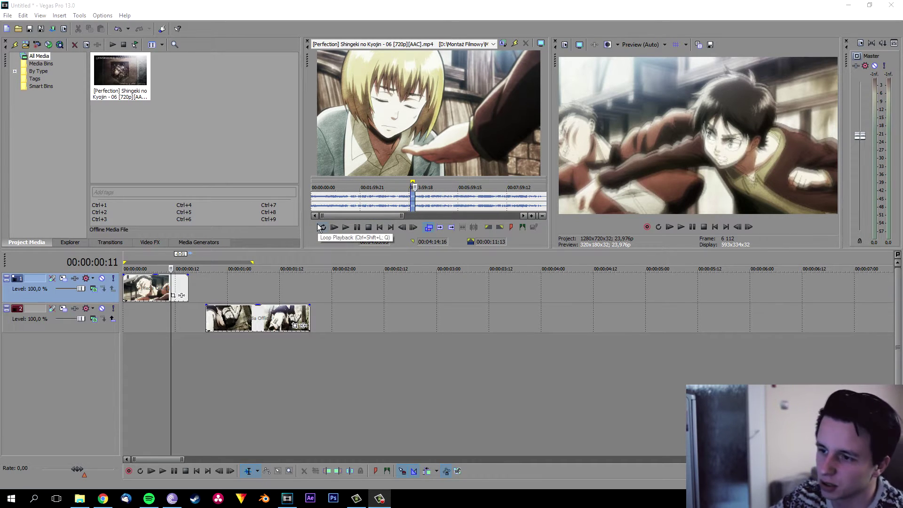
Step: Try shifting the track 2 clip slightly to the right and extending the end of the track 1 clip over its start
left_click(183, 283)
left_click_drag(226, 316, 240, 317)
left_click_drag(186, 284, 236, 284)
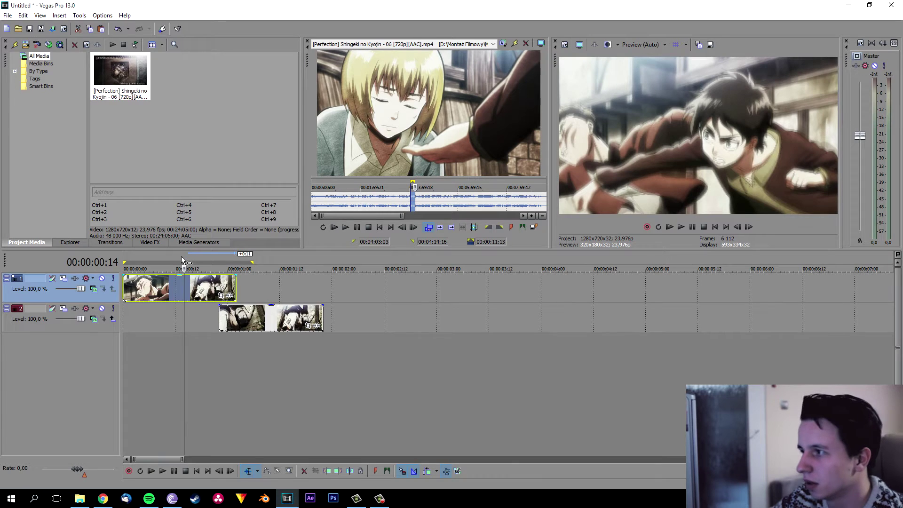
Step: Check the extended track 1 clip frame by frame and undo the extension
key("Right")
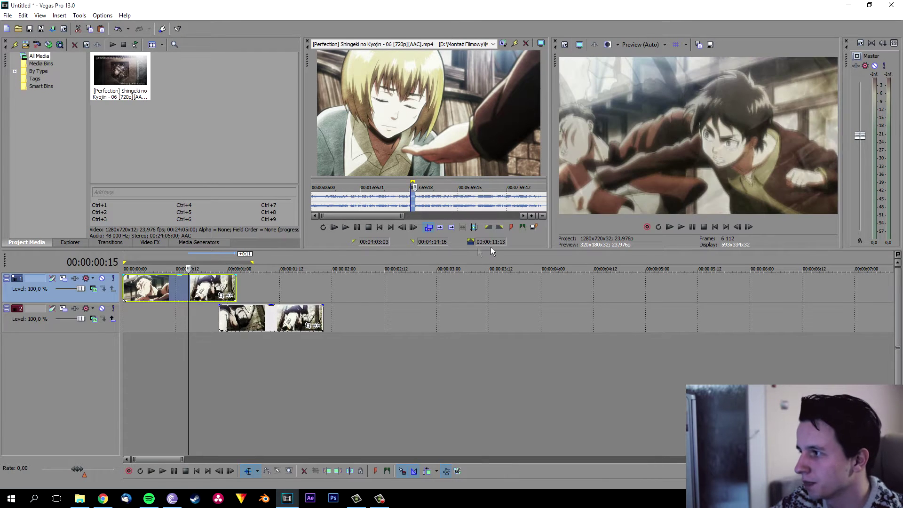
key("Right")
key("Right")
key("Right")
key("Right")
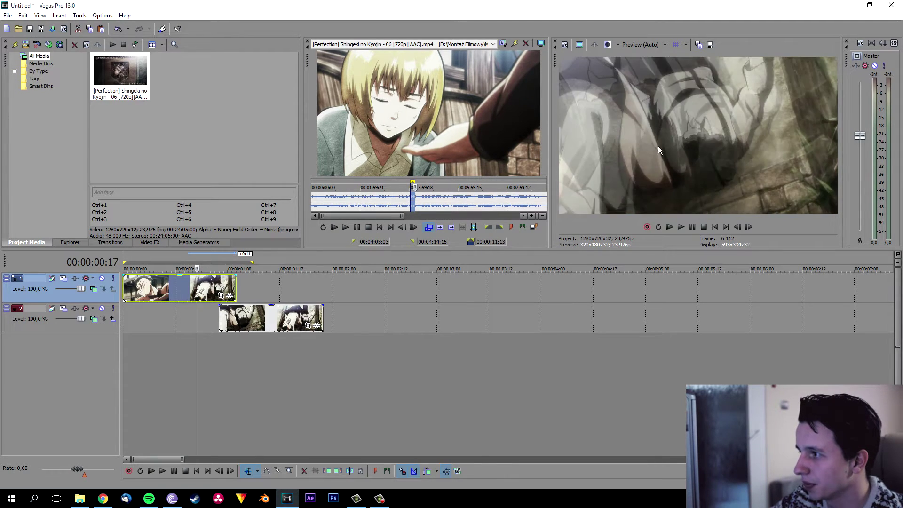
key("Right")
key("Right")
key("Right")
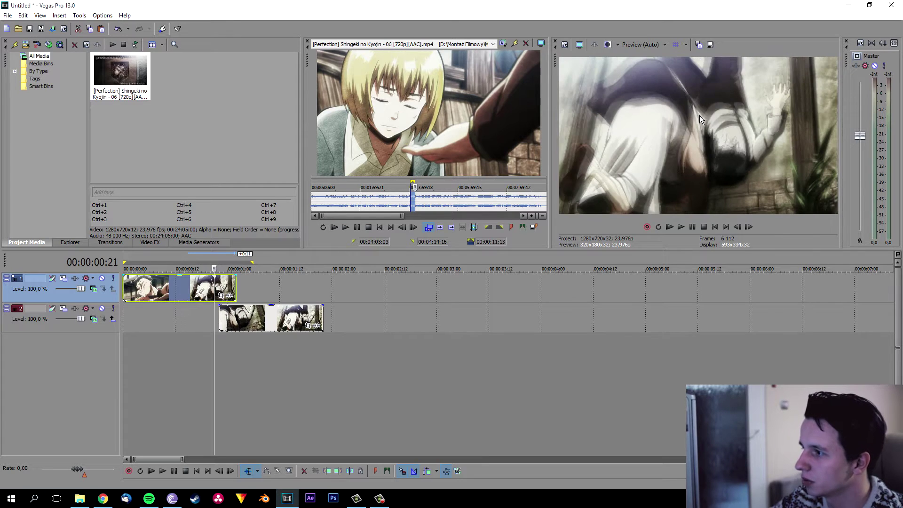
key("ctrl+z")
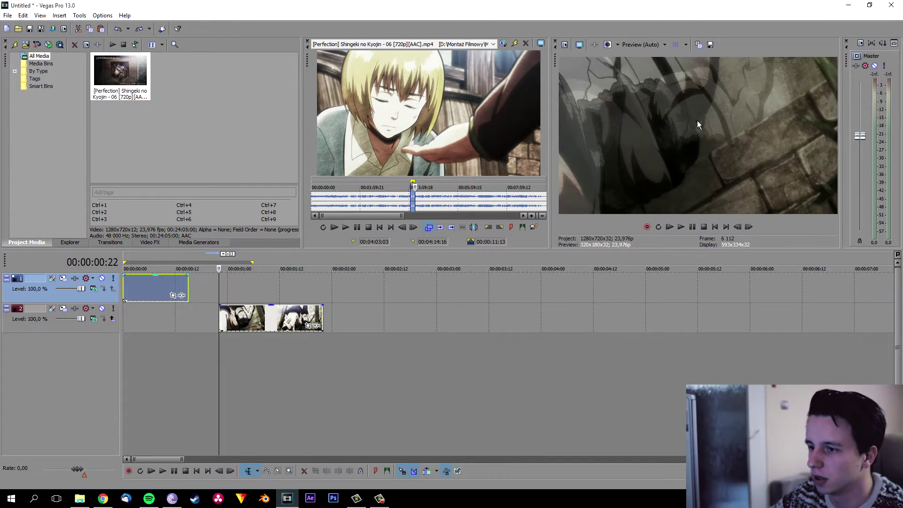
Step: Move the track 2 clip back to start at about 00:00:00:17 and step through the gap frame by frame
left_click_drag(242, 322, 194, 316)
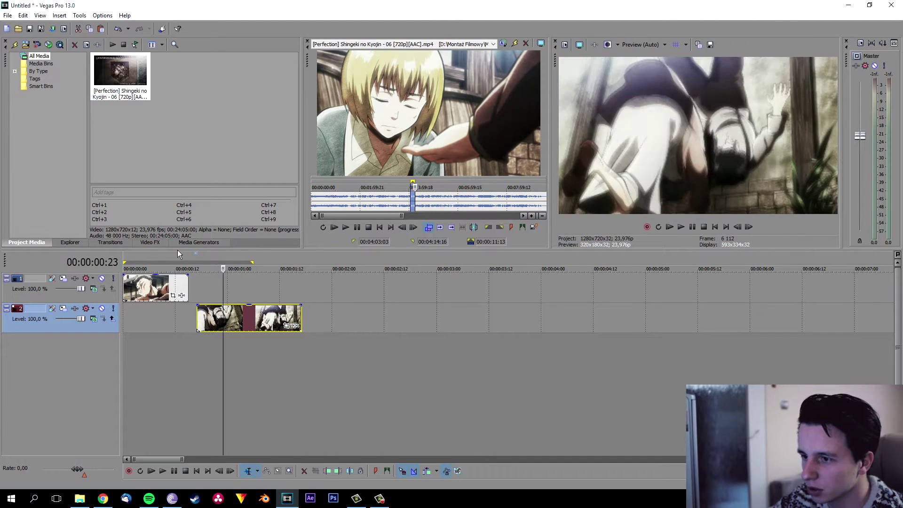
left_click(181, 257)
key("Right")
key("Right")
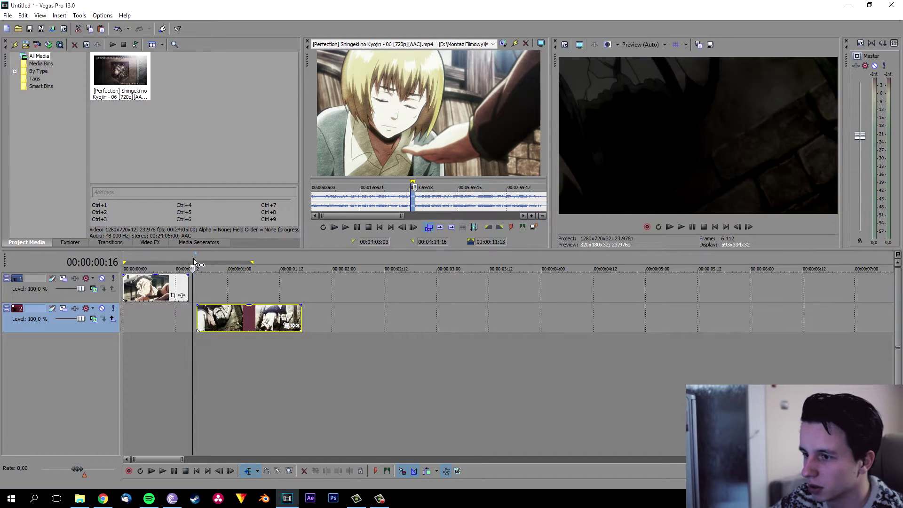
key("Right")
key("Right")
key("Right")
key("Right")
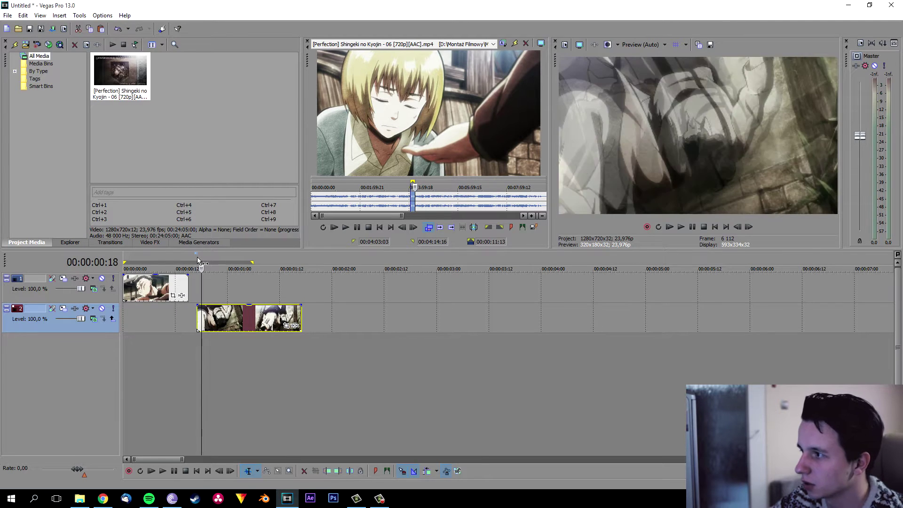
Step: Nudge the track 2 clip two frames earlier so it starts exactly where the track 1 clip ends
left_click(232, 262)
left_click(148, 264)
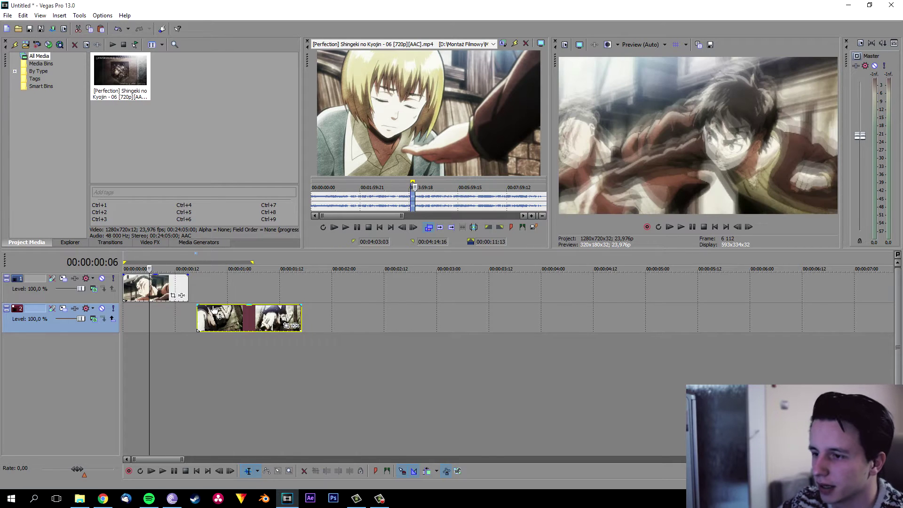
scroll(197, 311, "up", 2)
key("KP_4")
key("KP_4")
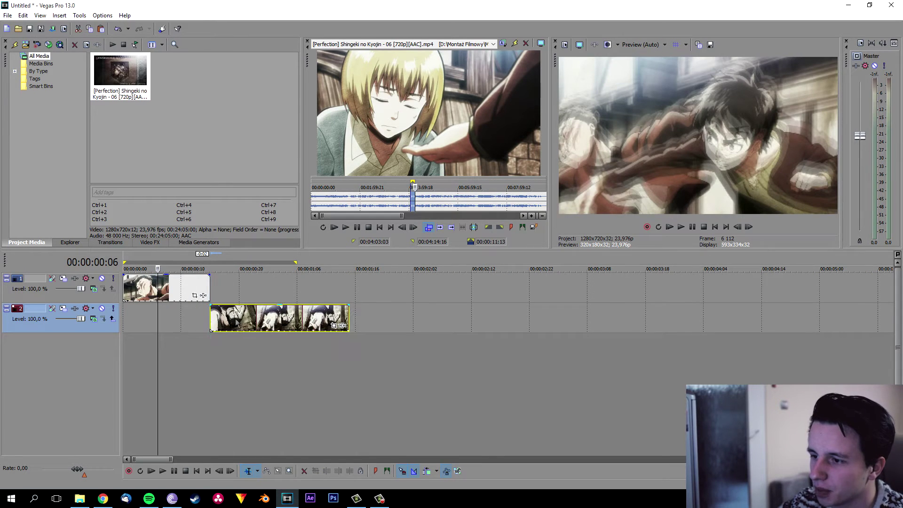
left_click(210, 264)
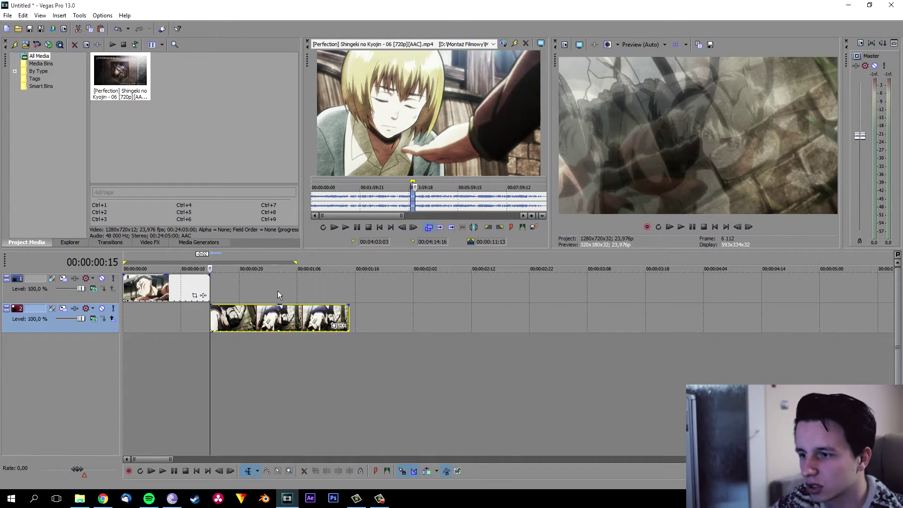
Step: Move the track 2 clip to start at 00:00:00:08 so it overlaps the last part of the track 1 clip
key("Left")
key("Left")
key("Left")
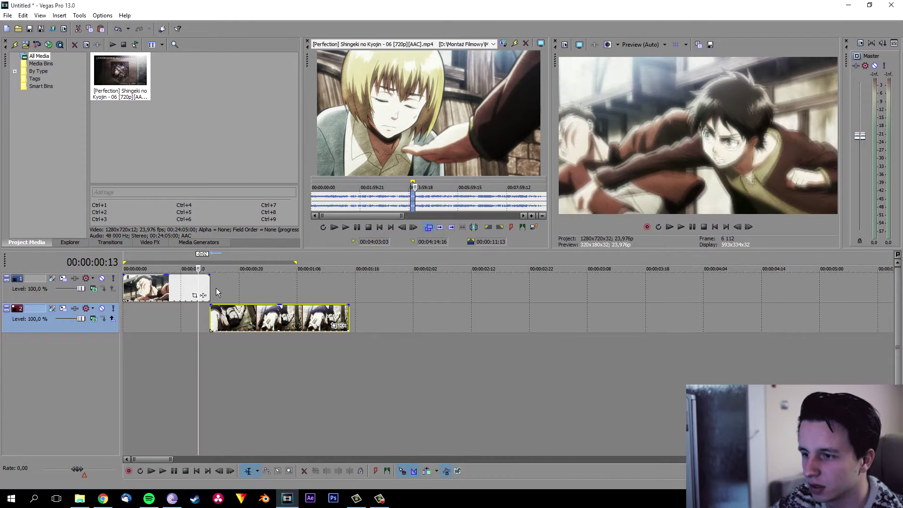
key("Left")
key("Left")
key("Left")
key("Left")
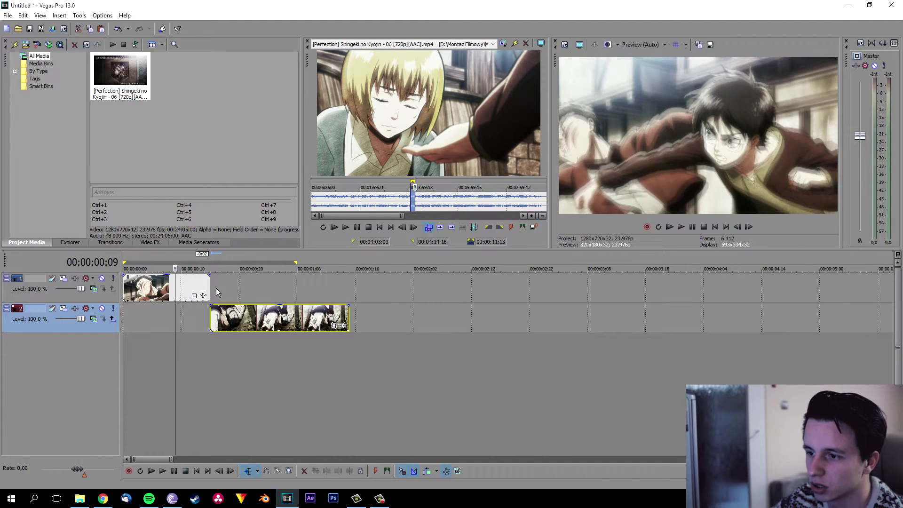
left_click_drag(246, 320, 207, 320)
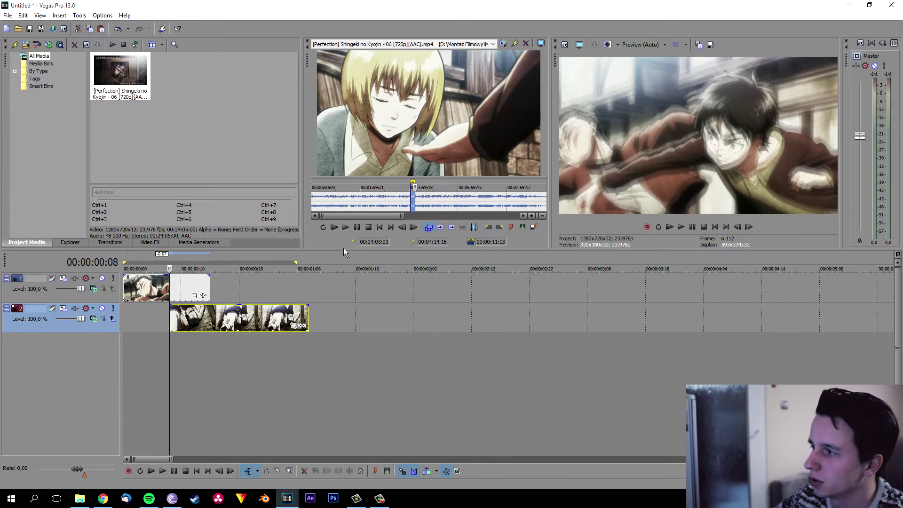
Step: Split the track 1 clip at 00:00:00:08 and the track 2 clip at 00:00:00:15, where the track 1 clip ends
left_click(171, 289)
key("s")
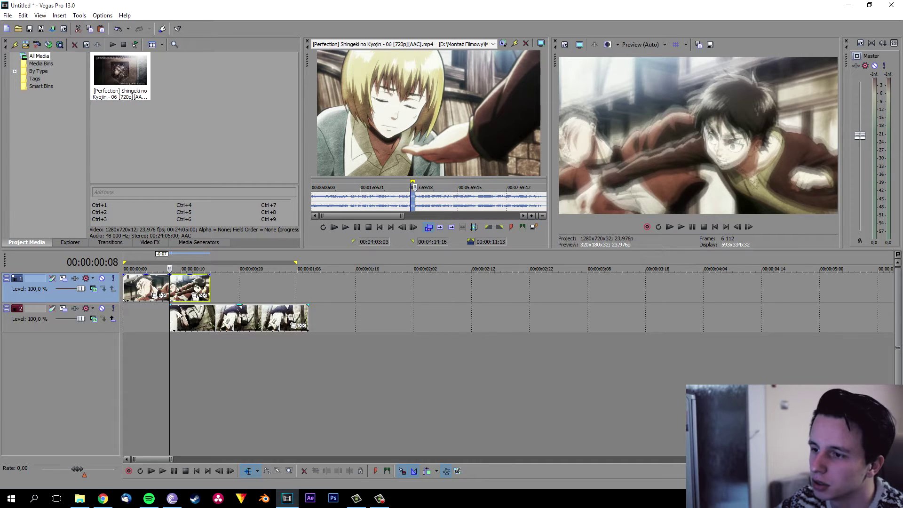
left_click(210, 259)
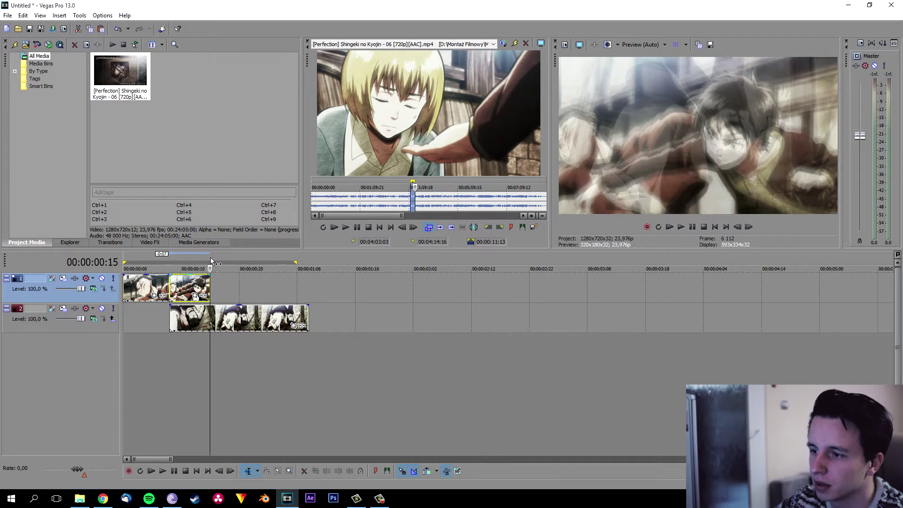
left_click(210, 312)
key("s")
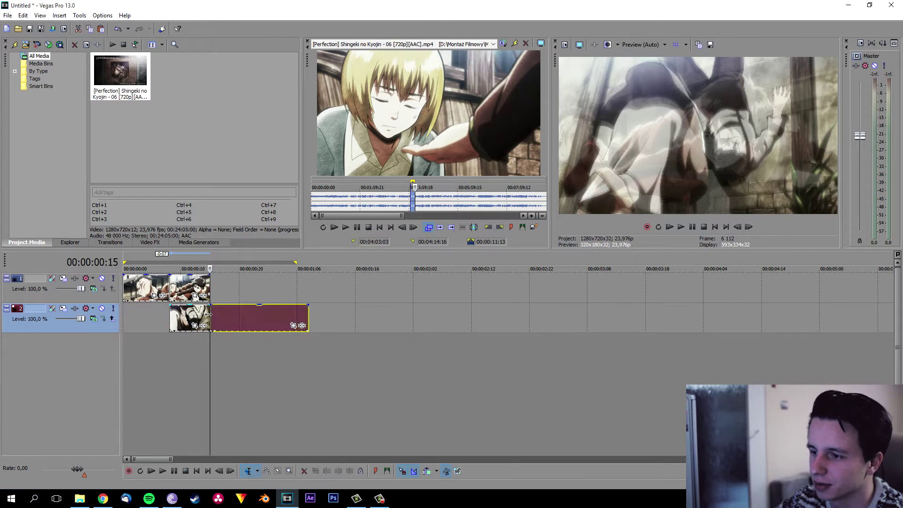
Step: Play back the overlapping section from just before the first cut
left_click(169, 259)
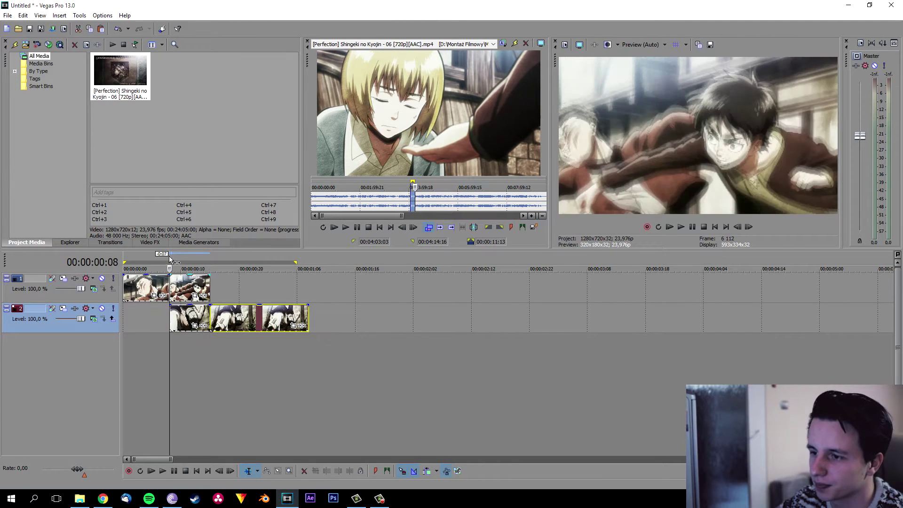
key("space")
left_click(159, 259)
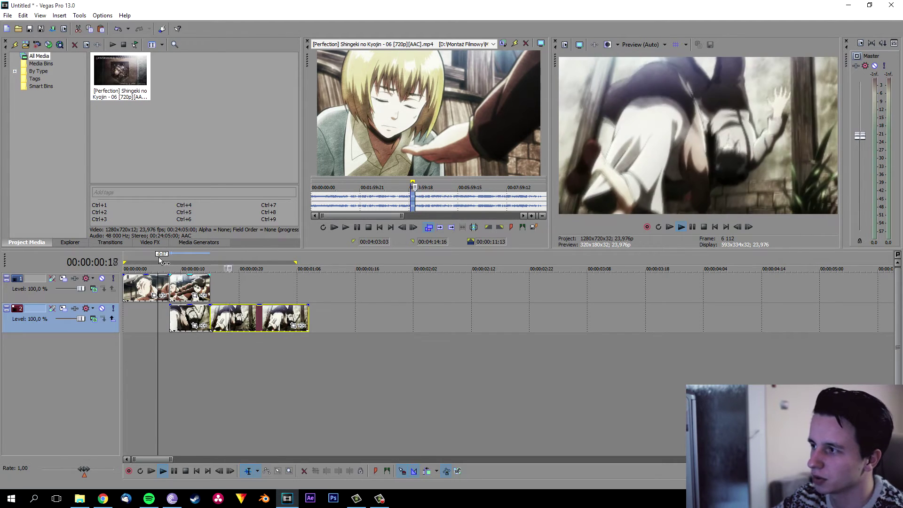
key("Return")
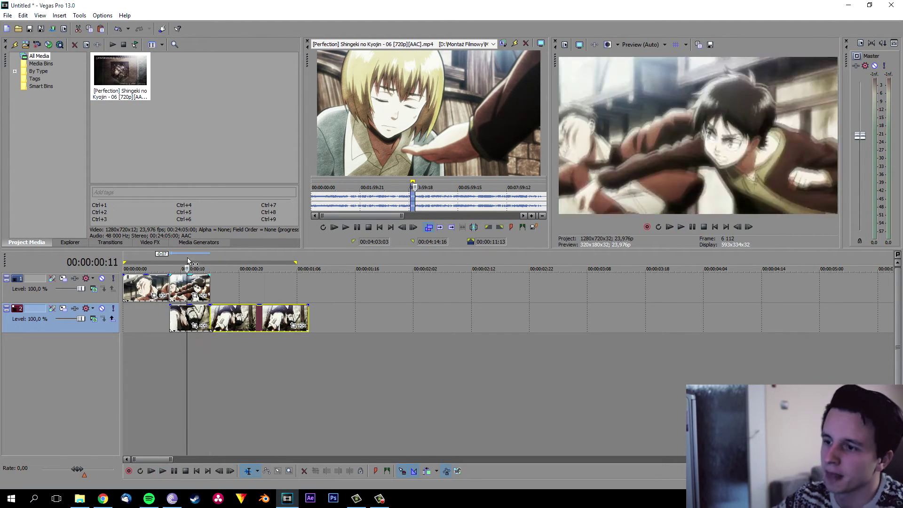
Step: In Event Pan/Crop of the second track 1 segment, slide the crop frame horizontally to an X Center of 1 919,0 at 00:00:00:05
left_click(198, 293)
left_click(194, 297)
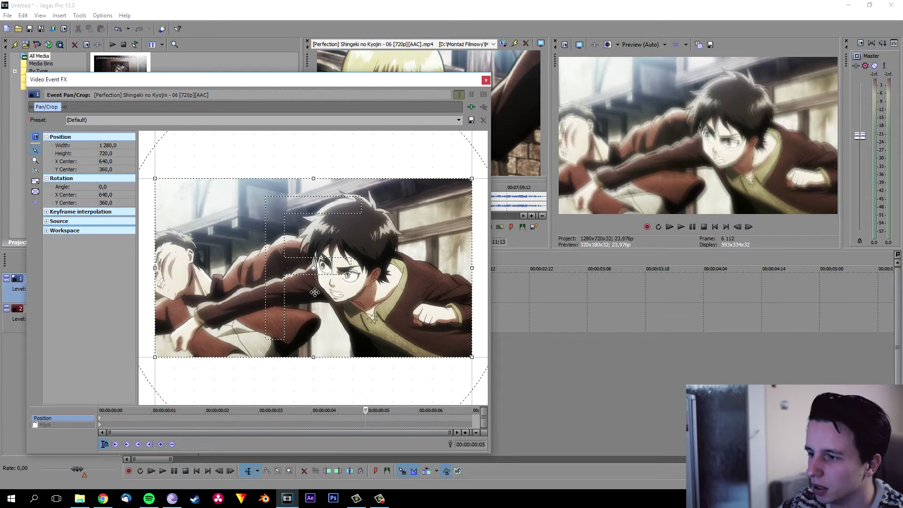
left_click_drag(225, 281, 414, 308)
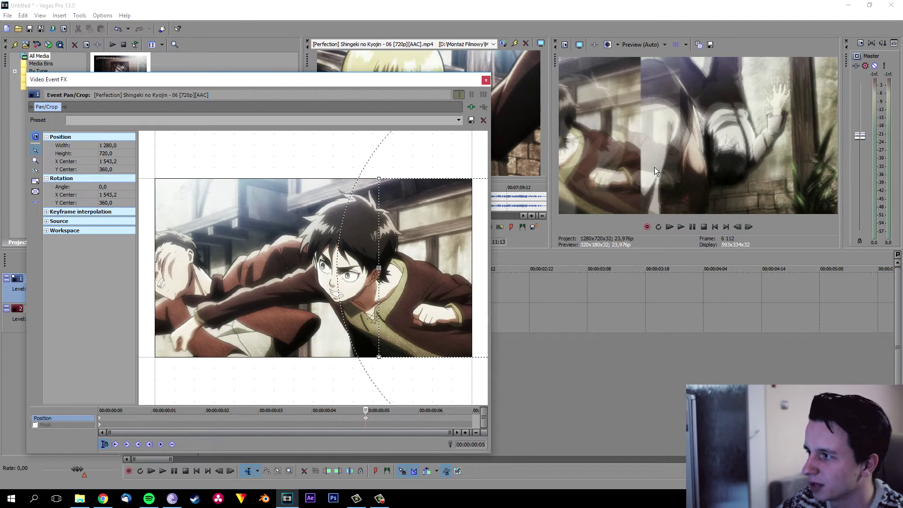
left_click_drag(390, 309, 487, 321)
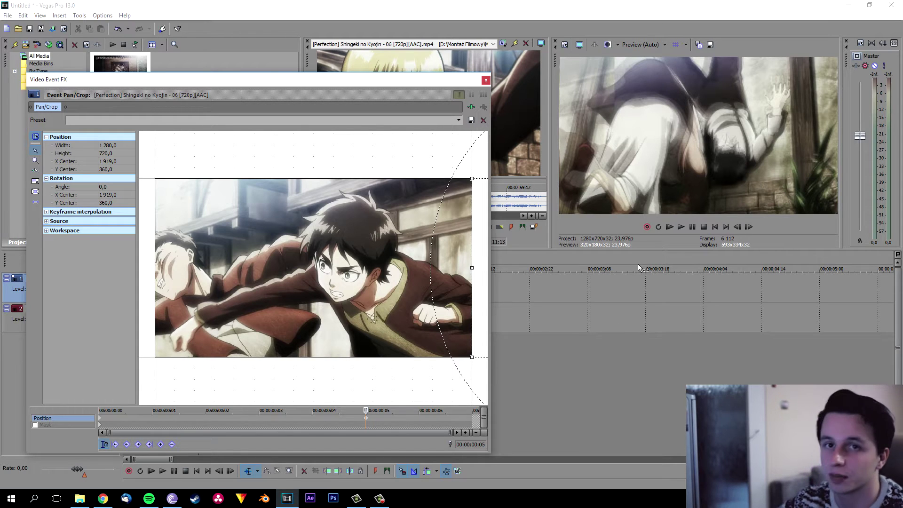
Step: Move the new position keyframe to the end of the segment, check the slide at intermediate frames, and close Event Pan/Crop
left_click_drag(365, 422, 472, 419)
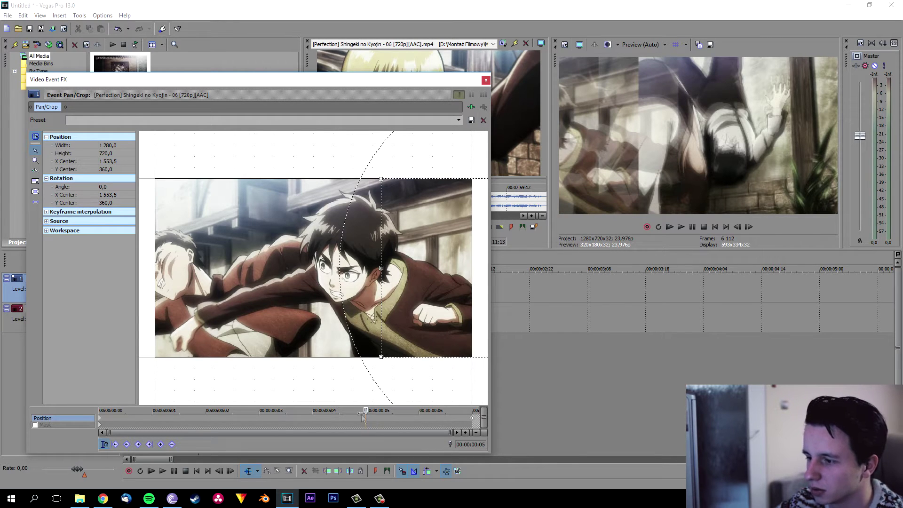
left_click(210, 416)
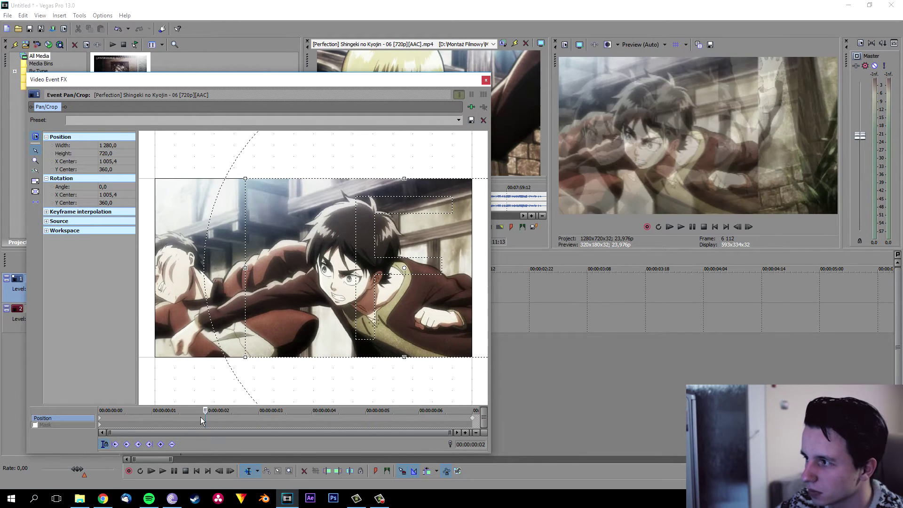
left_click(257, 424)
left_click(486, 80)
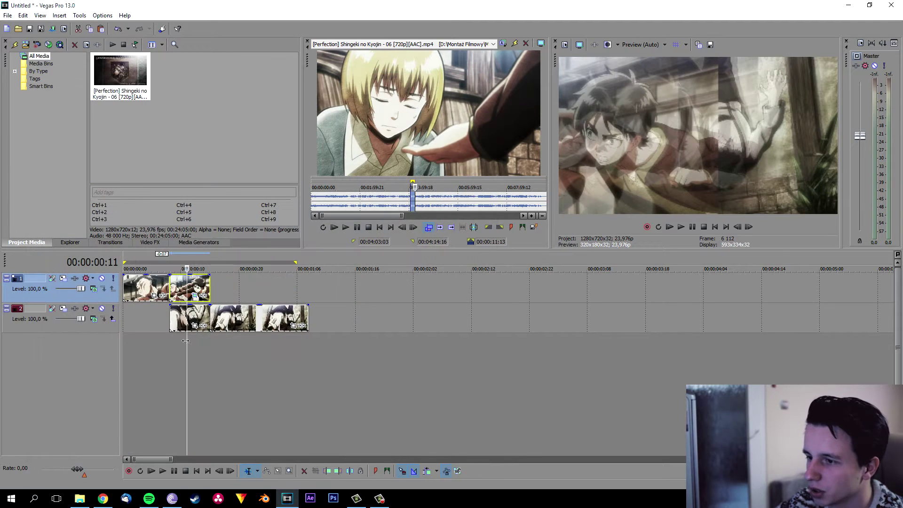
Step: Show the Video Bus Track, add a Motion Blur Length envelope to it, and lower the envelope to 00:00:00:00
left_click(40, 15)
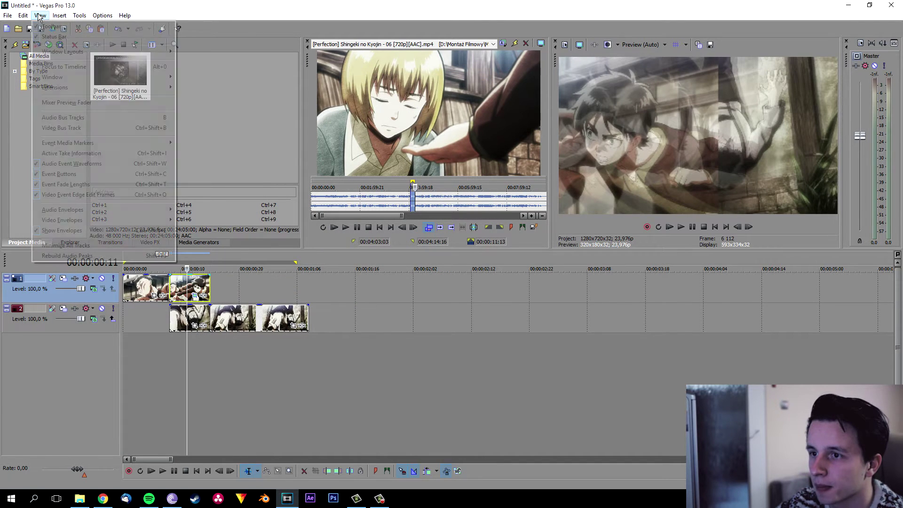
left_click(90, 129)
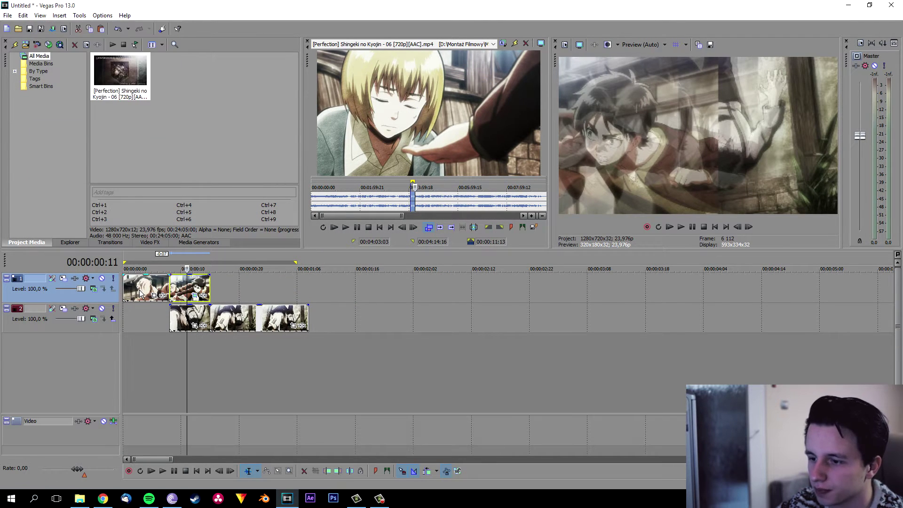
right_click(110, 436)
mouse_move(126, 443)
left_click(231, 462)
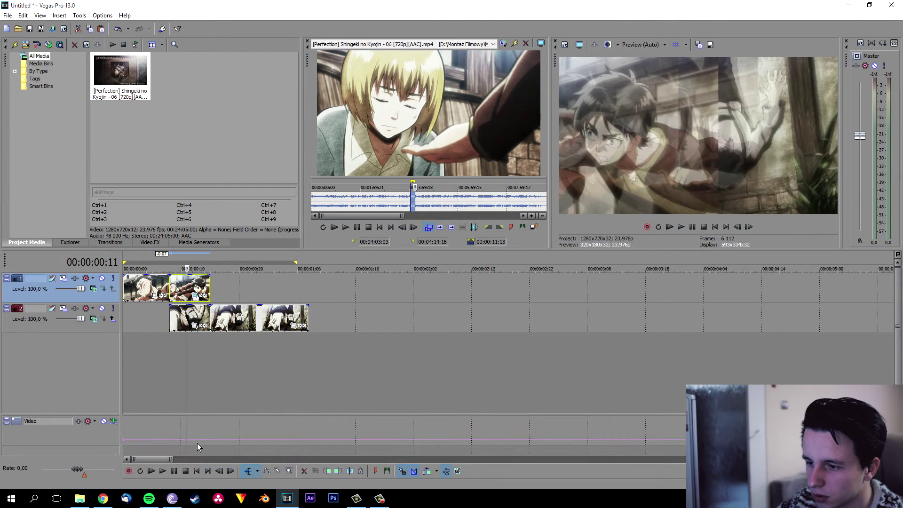
left_click_drag(159, 442, 157, 455)
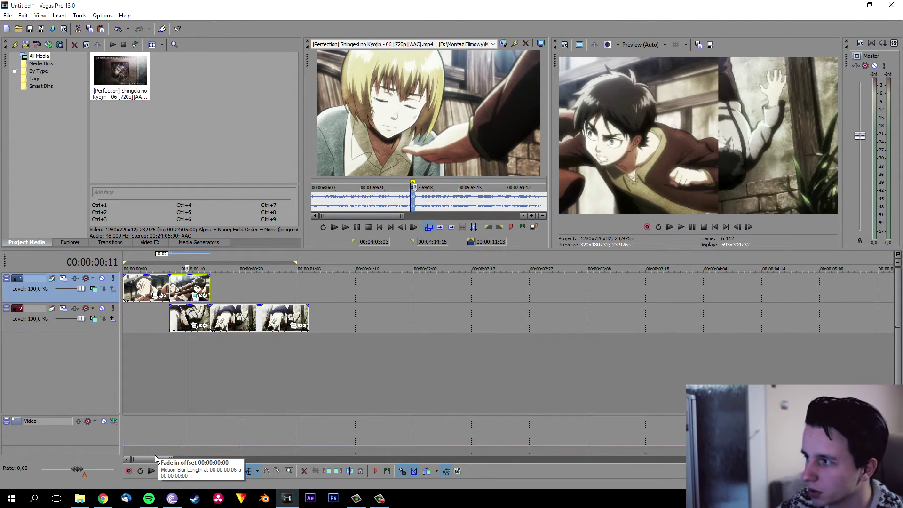
Step: Reduce the height of the video bus area and hide the Video Bus Track
left_click_drag(83, 414, 83, 421)
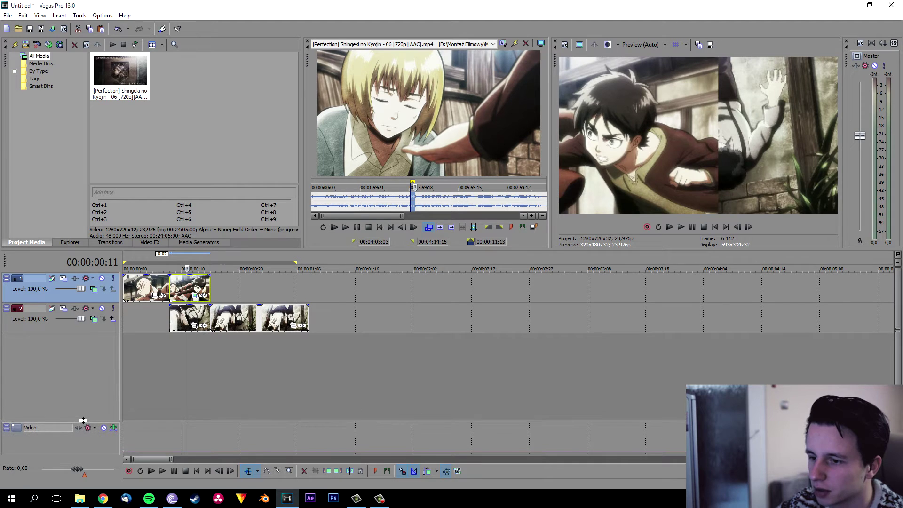
left_click(40, 15)
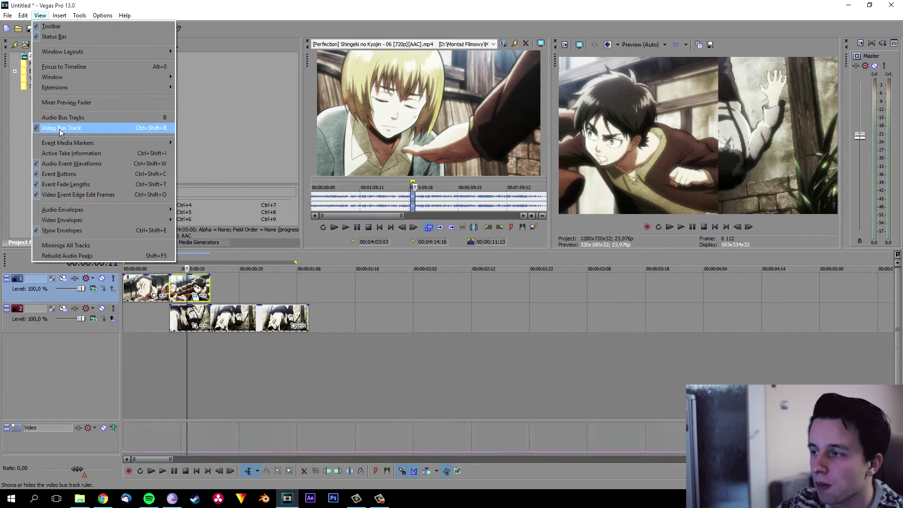
left_click(59, 129)
Step: Play back the sliding transition from just before the first cut
left_click(161, 259)
key("space")
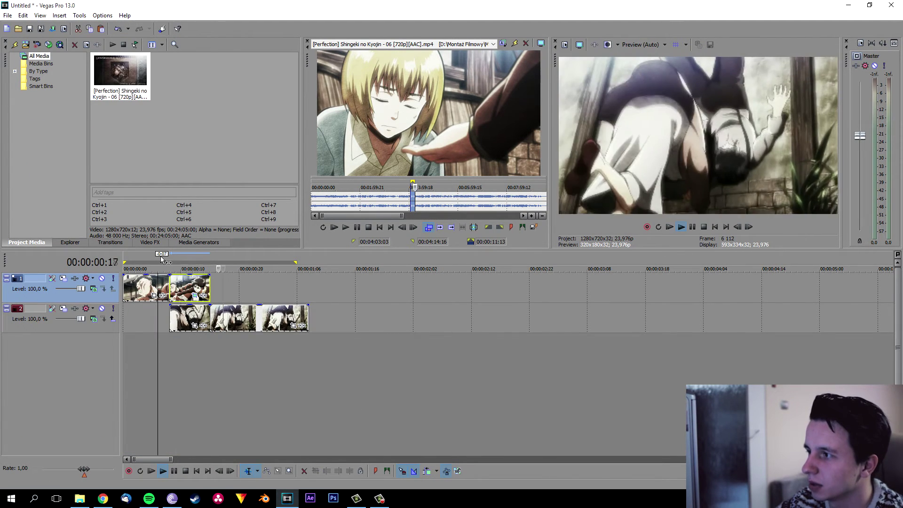
key("space")
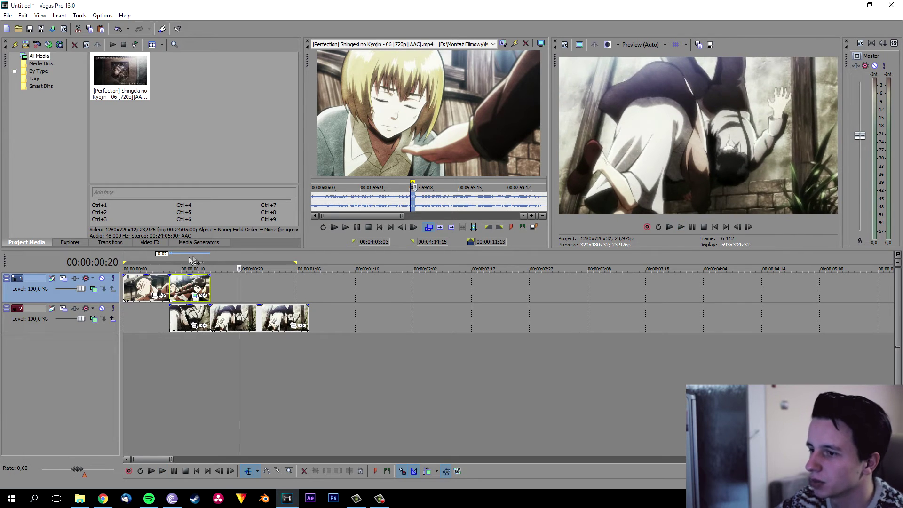
Step: Review the upper overlapping segment's end position keyframe and intermediate slide frames in Event Pan/Crop, and close the window
left_click(192, 261)
left_click(195, 296)
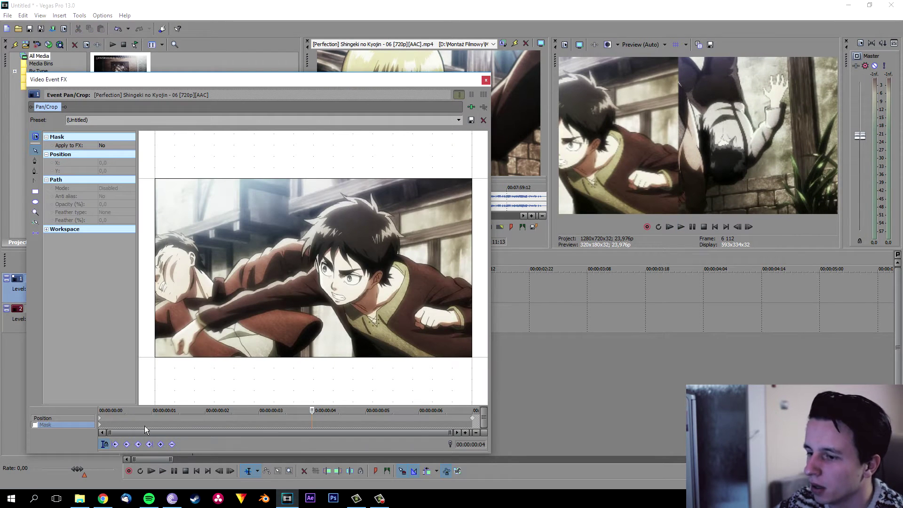
left_click(473, 420)
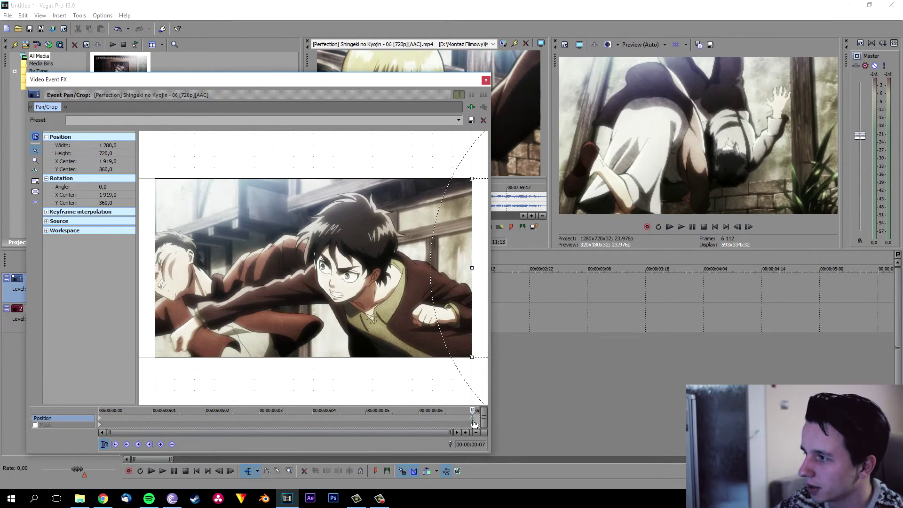
left_click(311, 421)
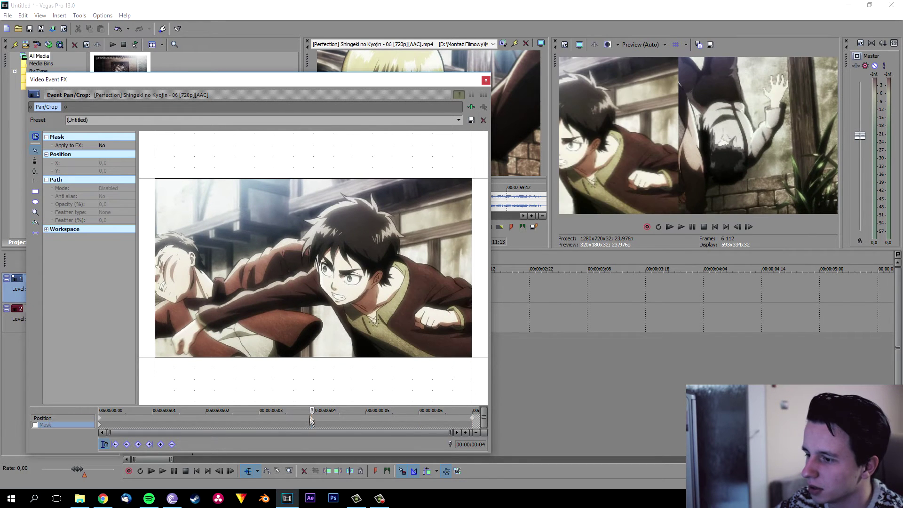
left_click_drag(316, 410, 419, 410)
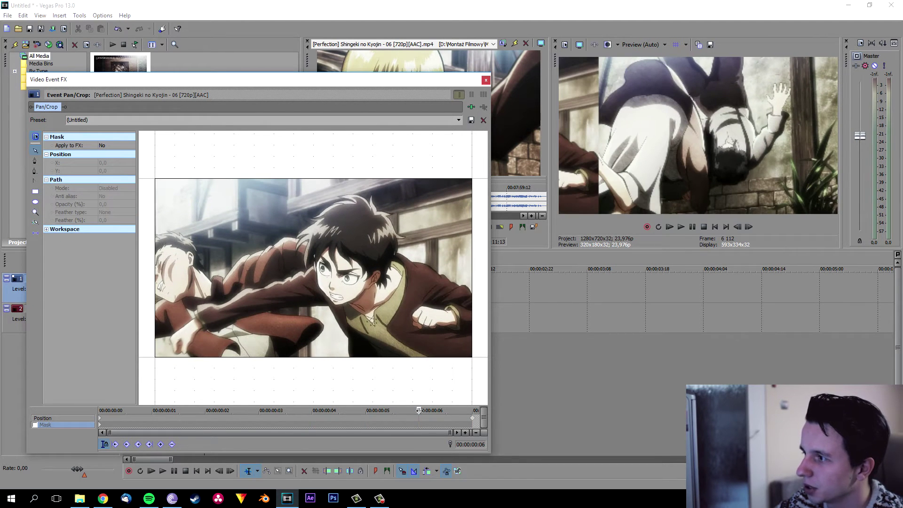
left_click(486, 81)
Step: Play back the slide from just before the first cut and stop shortly after it ends
left_click(158, 259)
key("space")
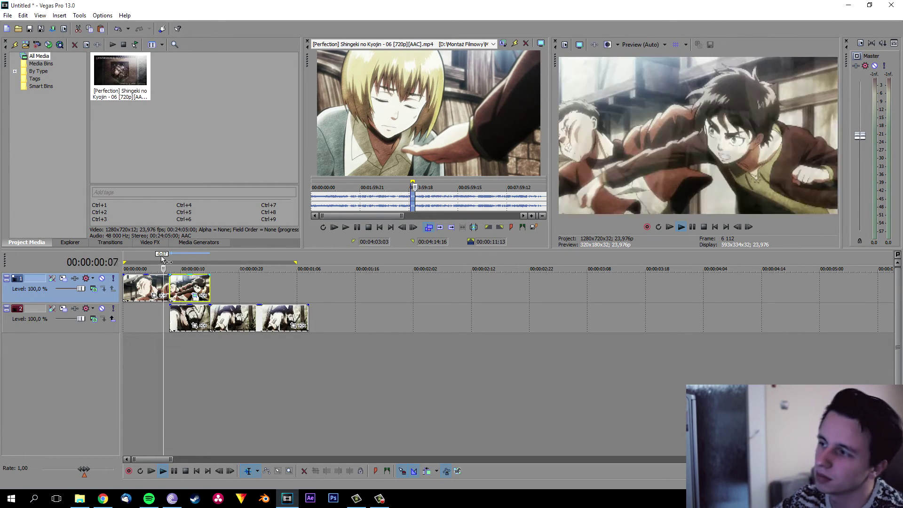
key("space")
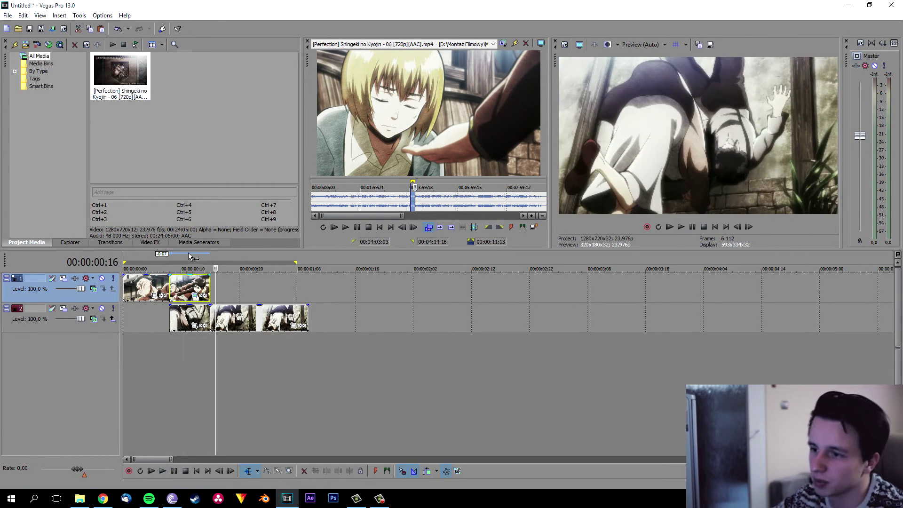
Step: In Event Pan/Crop for the first segment on track 2, set the starting position to X Center -639
left_click(193, 256)
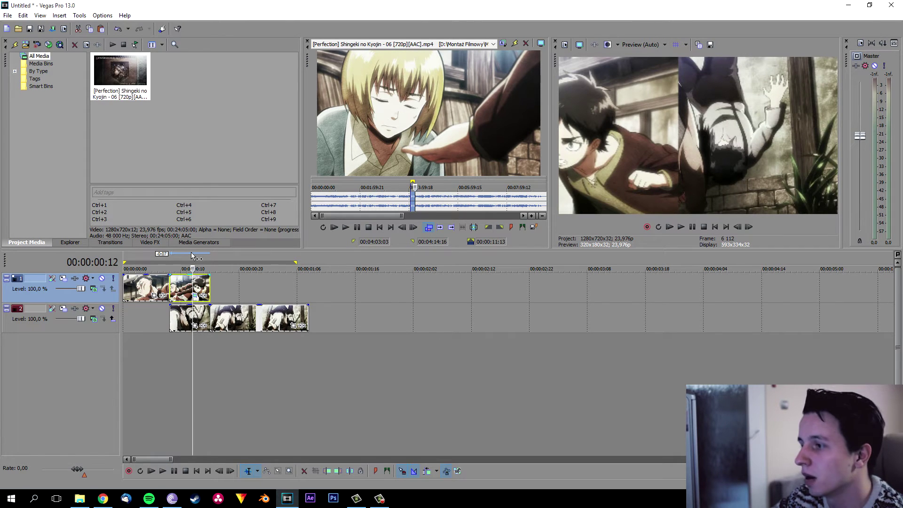
left_click(194, 326)
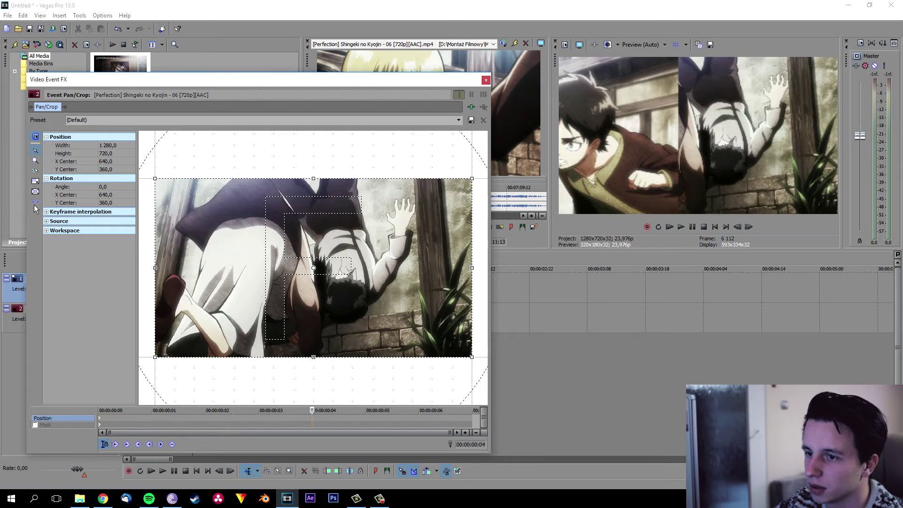
left_click(114, 415)
left_click_drag(423, 263, 142, 247)
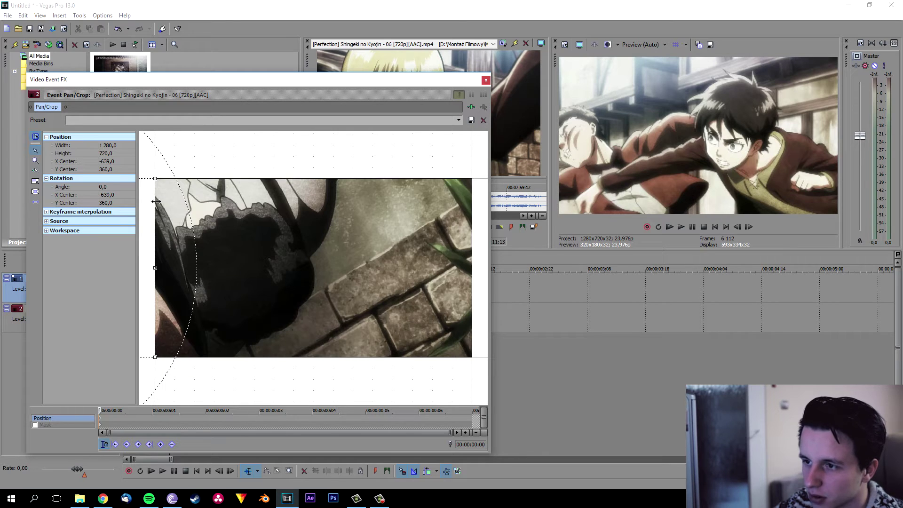
Step: At the segment's last frame, return the crop frame to the image centre with the Default preset and close Event Pan/Crop
left_click_drag(101, 408, 489, 416)
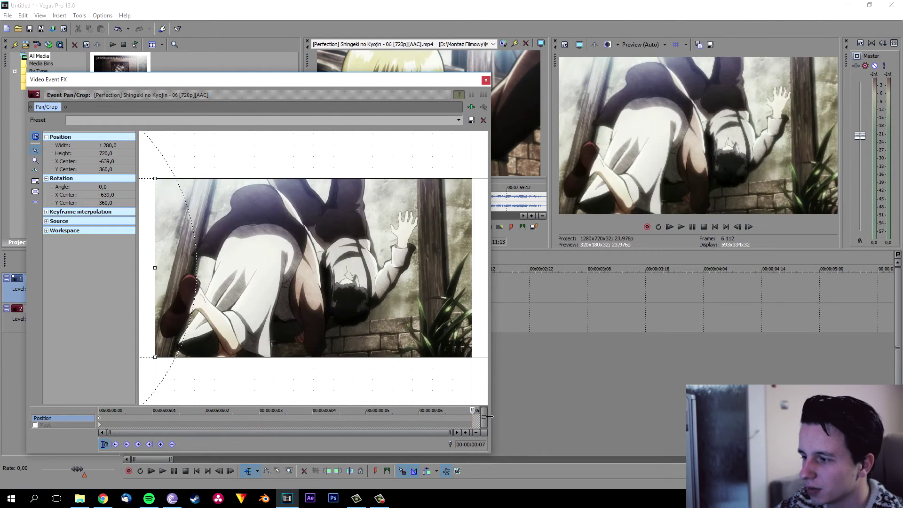
left_click_drag(143, 289, 457, 299)
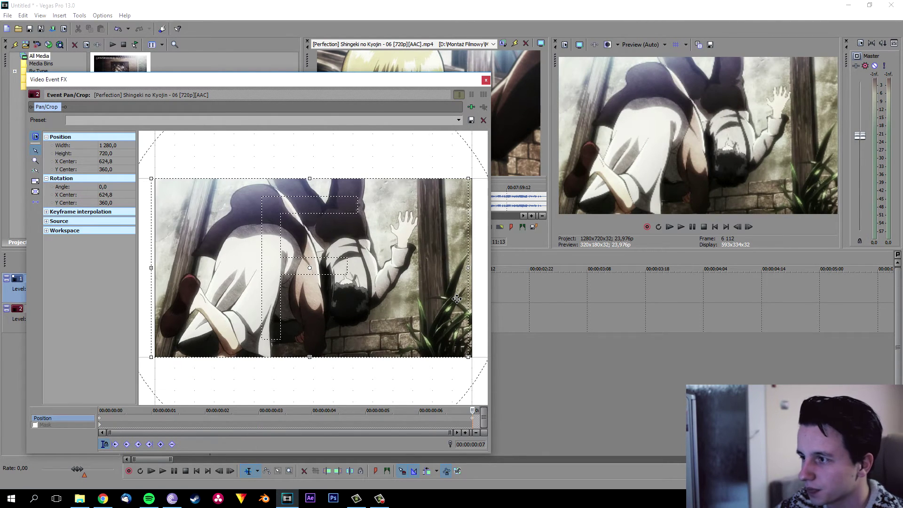
left_click(459, 120)
left_click(382, 124)
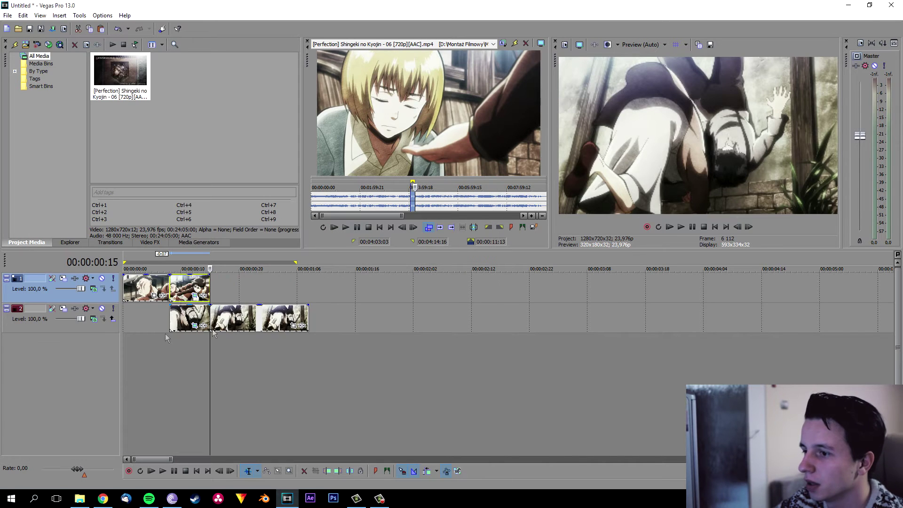
left_click(486, 80)
Step: Play back the two-clip slide from the start, stop, and inspect the frame at 00:00:00:13
left_click(197, 471)
key("space")
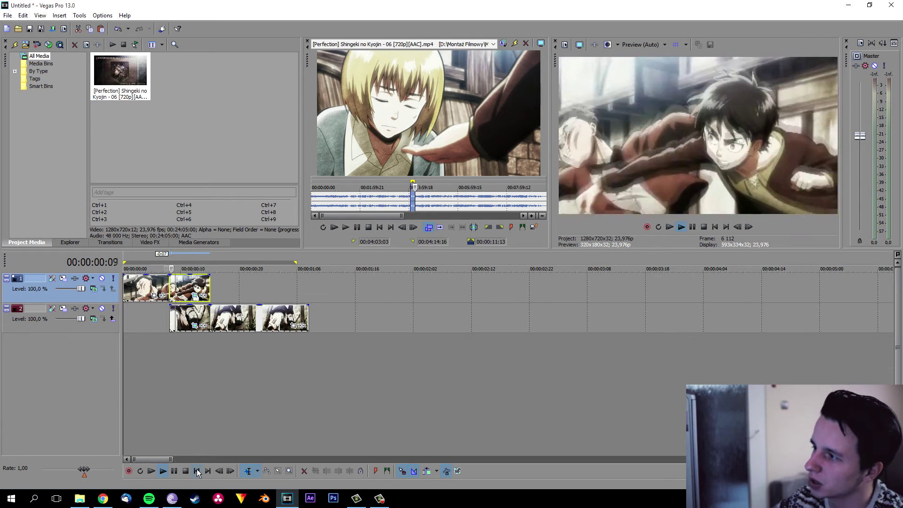
left_click(196, 470)
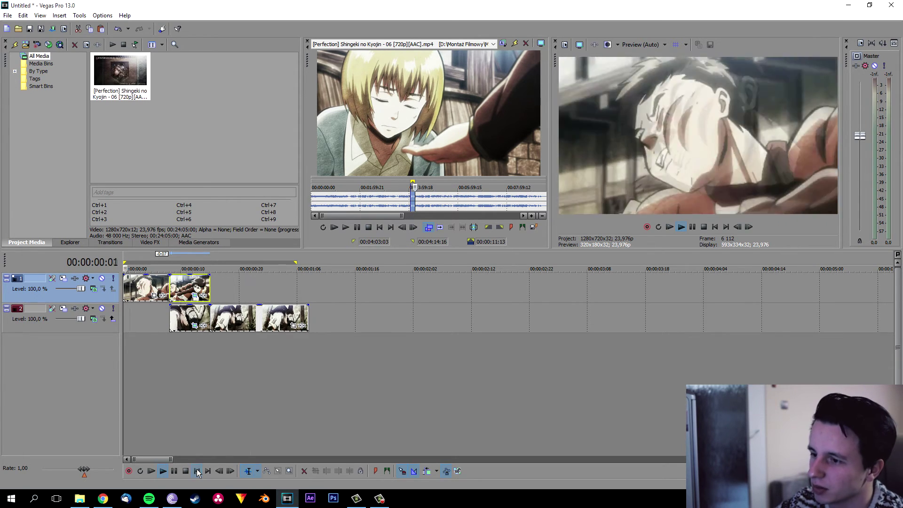
left_click(174, 471)
left_click(197, 258)
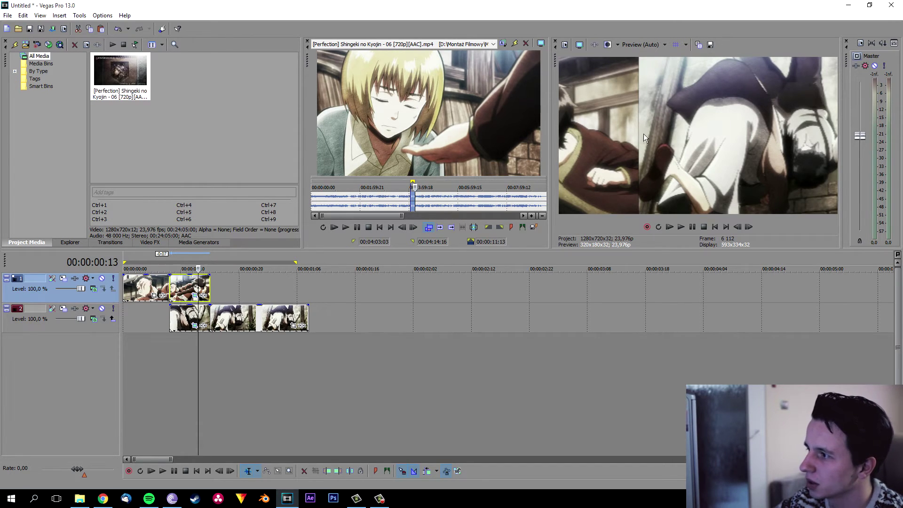
Step: Show the Video Bus Track, and remove and re-add its Motion Blur Amount envelope
left_click(151, 242)
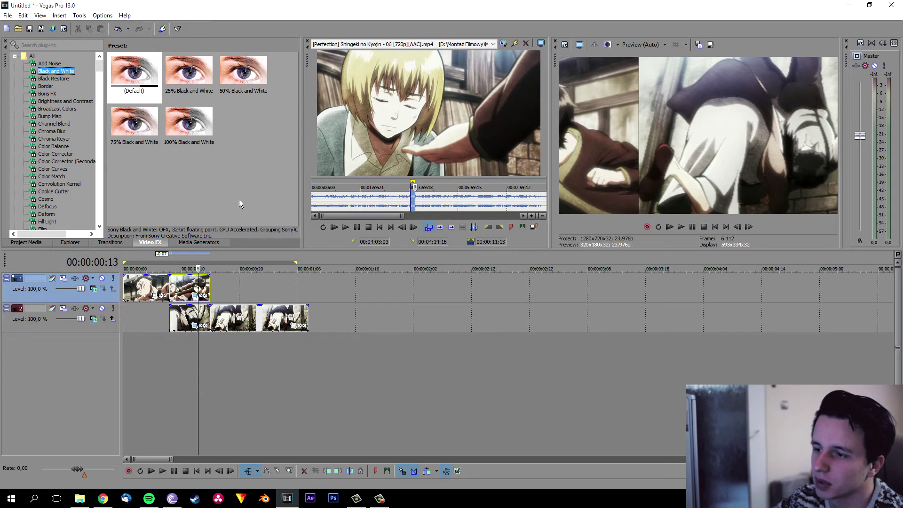
left_click(40, 15)
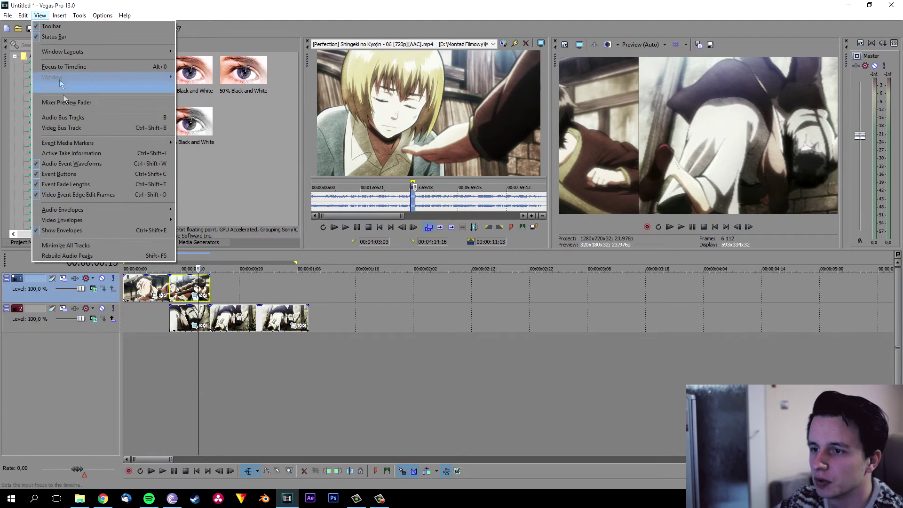
left_click(68, 128)
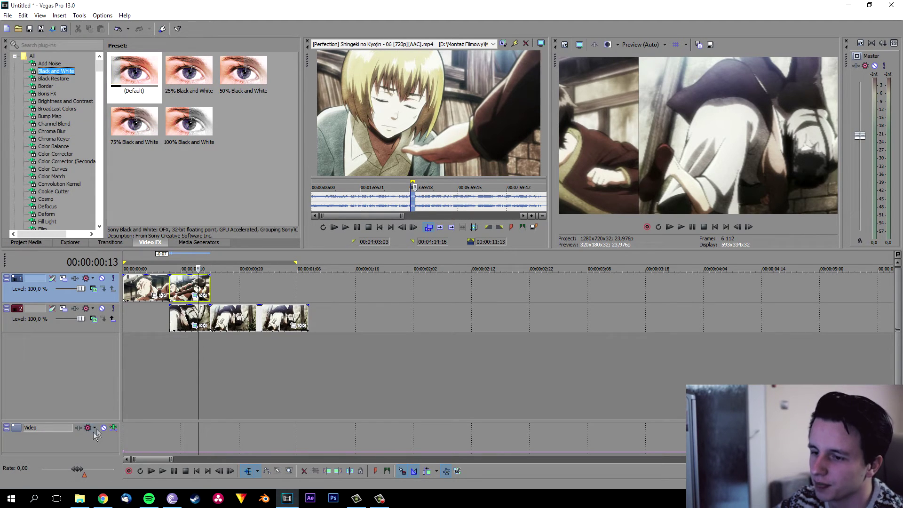
right_click(91, 447)
mouse_move(131, 452)
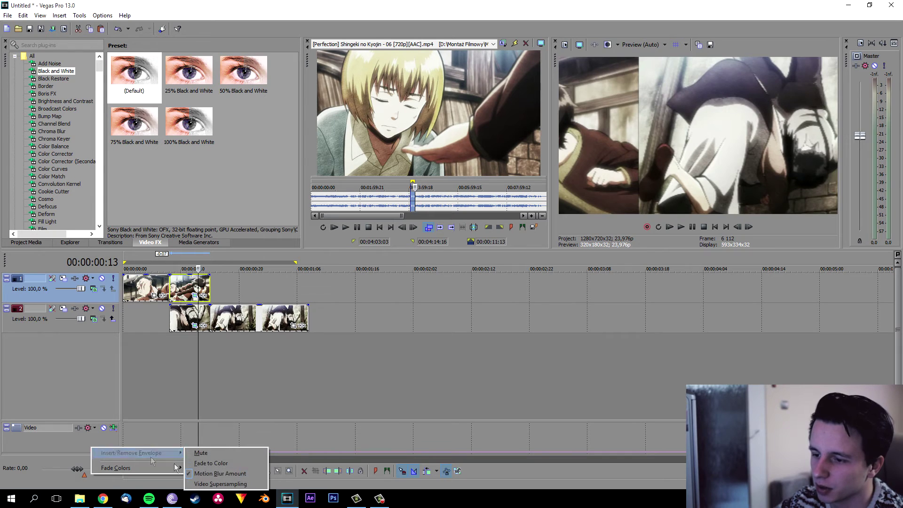
left_click(214, 473)
right_click(111, 441)
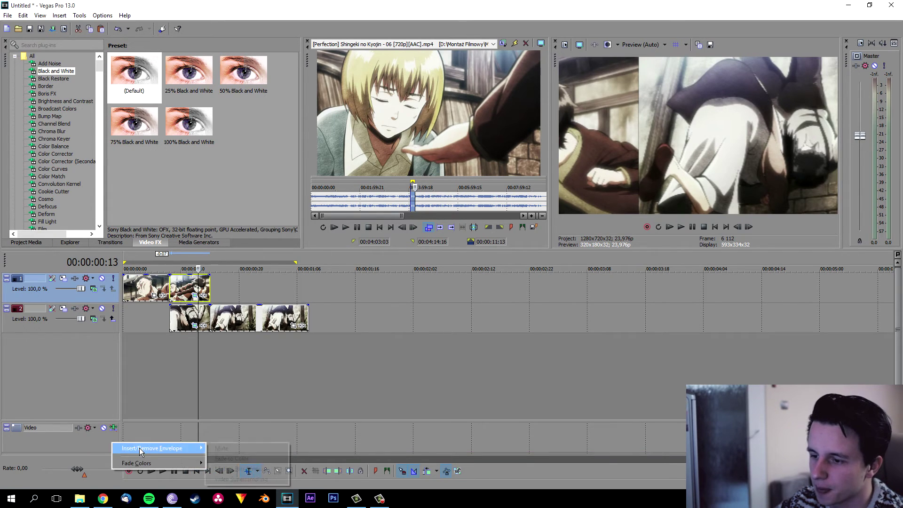
mouse_move(192, 447)
left_click(260, 470)
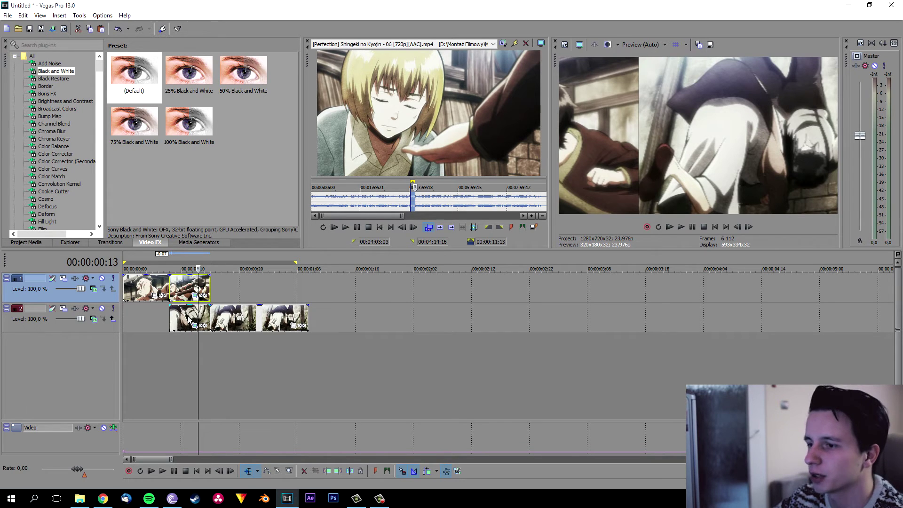
Step: Add pairs of motion blur envelope points around the start and the end of the overlapping segment
left_click(170, 259)
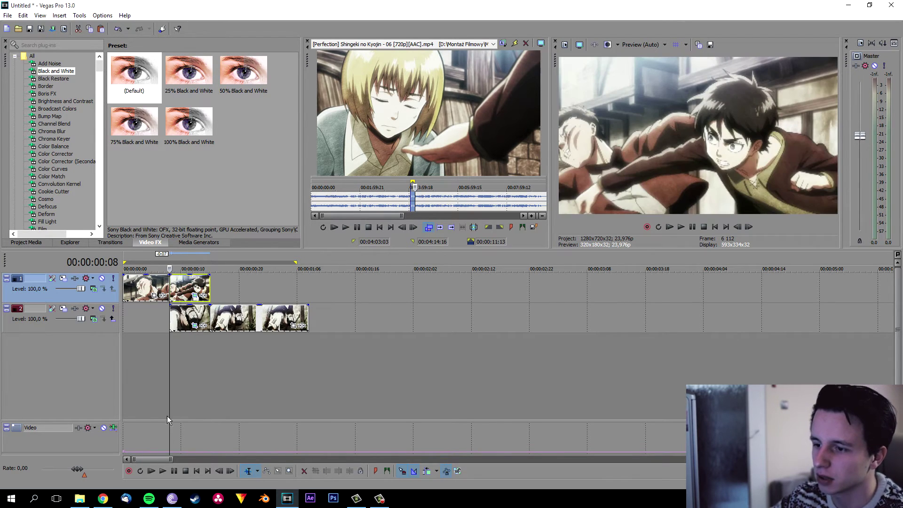
left_click(166, 453)
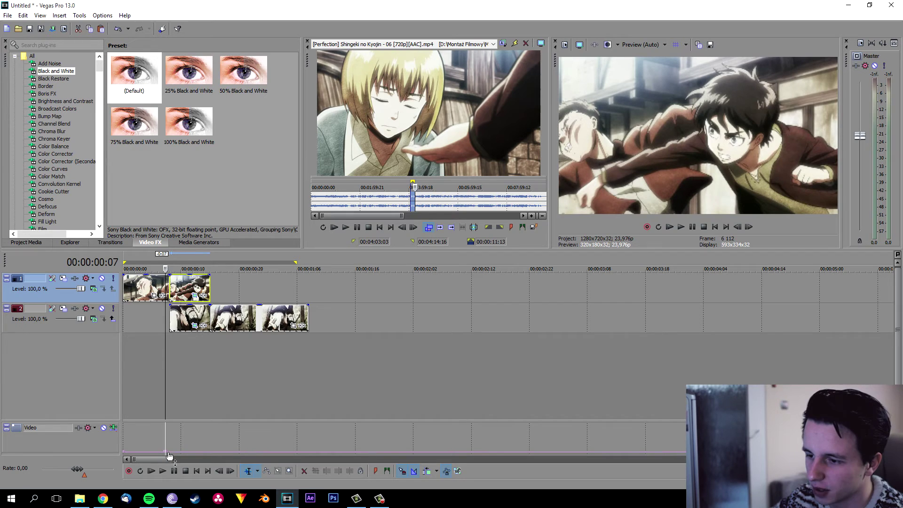
left_click(168, 454)
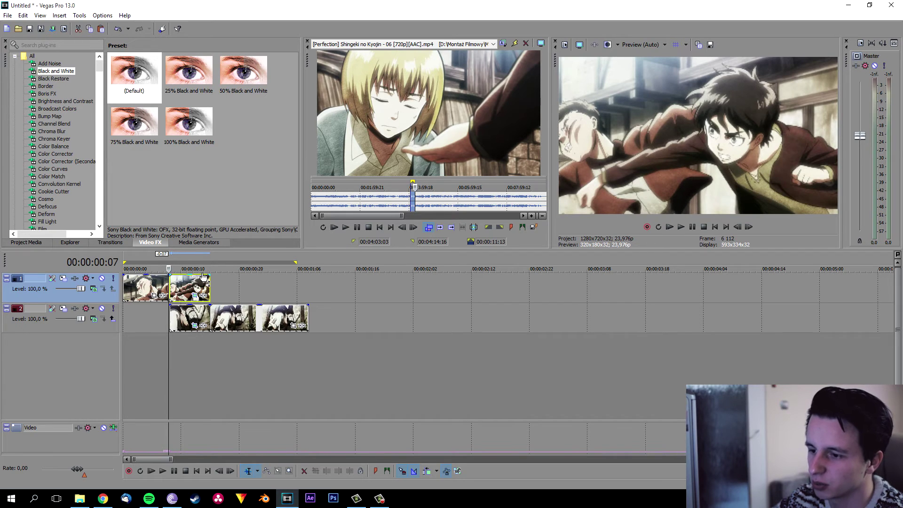
left_click(209, 453)
left_click(214, 453)
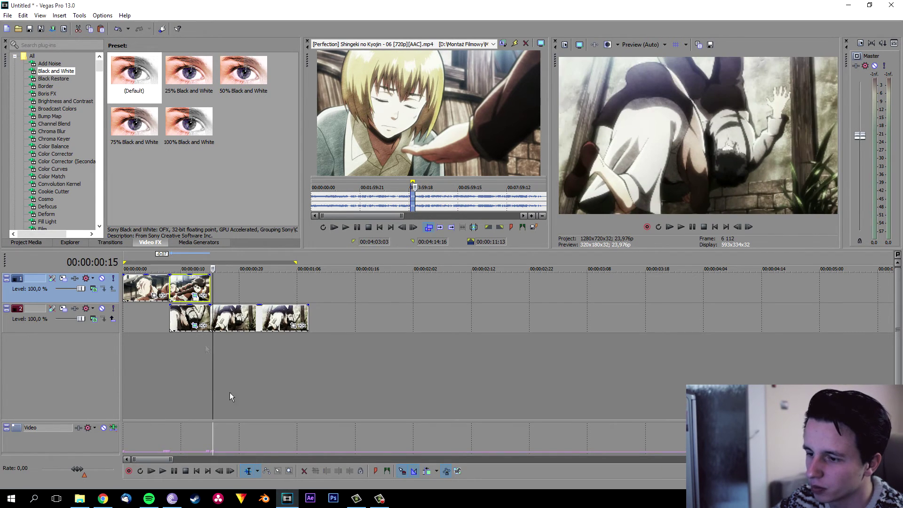
Step: Raise the inner motion blur points at 00:00:00:08 and 00:00:00:15 to the top of the envelope
left_click(169, 256)
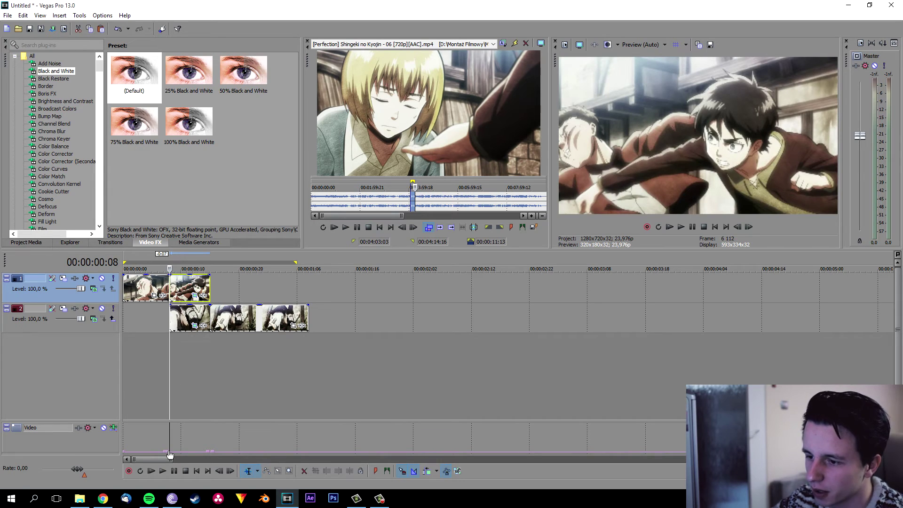
mouse_move(169, 454)
left_mouse_down()
mouse_move(169, 423)
mouse_move(170, 453)
left_mouse_up()
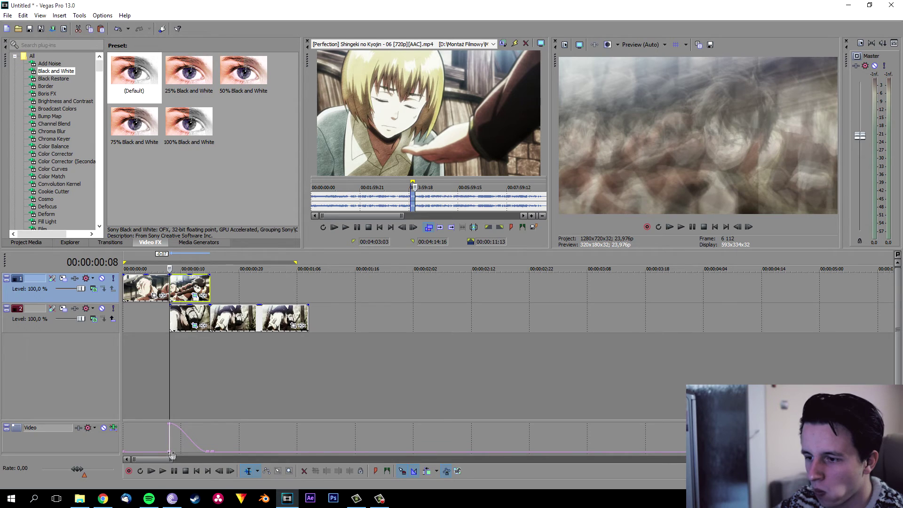
key("space")
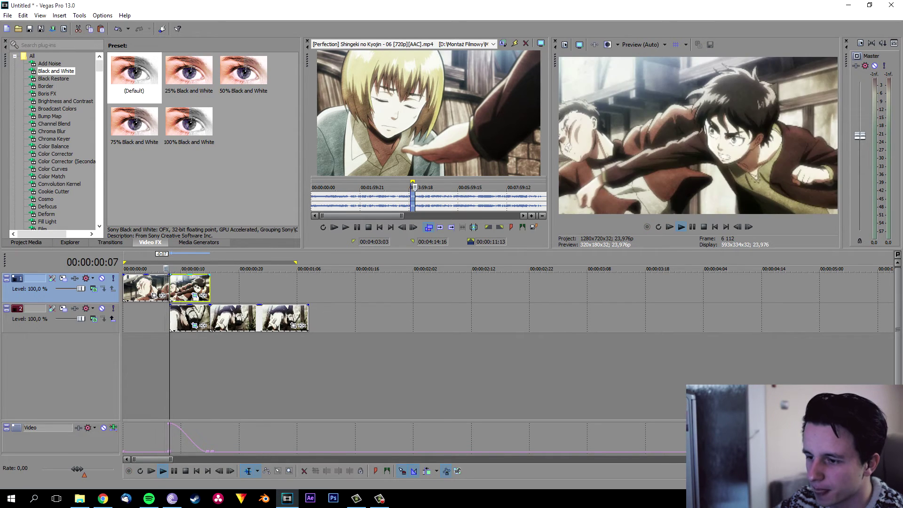
key("space")
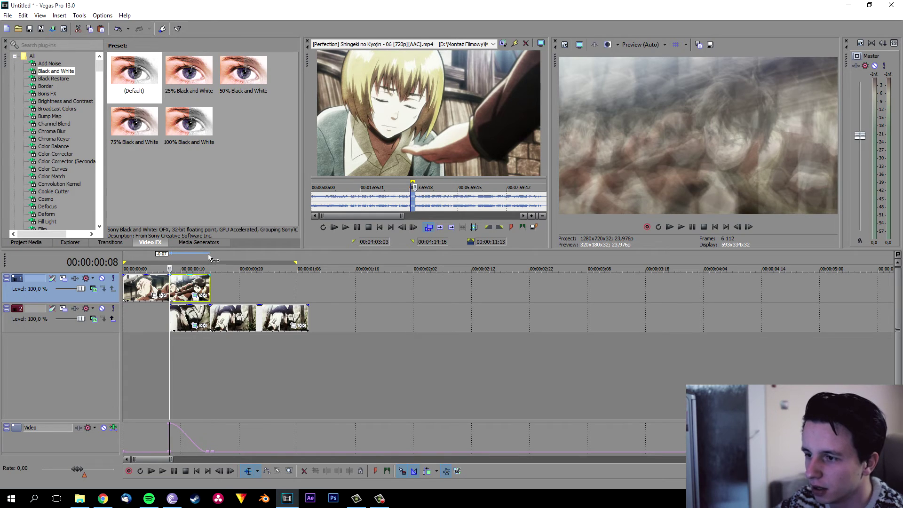
left_click(210, 268)
left_click_drag(209, 453, 210, 423)
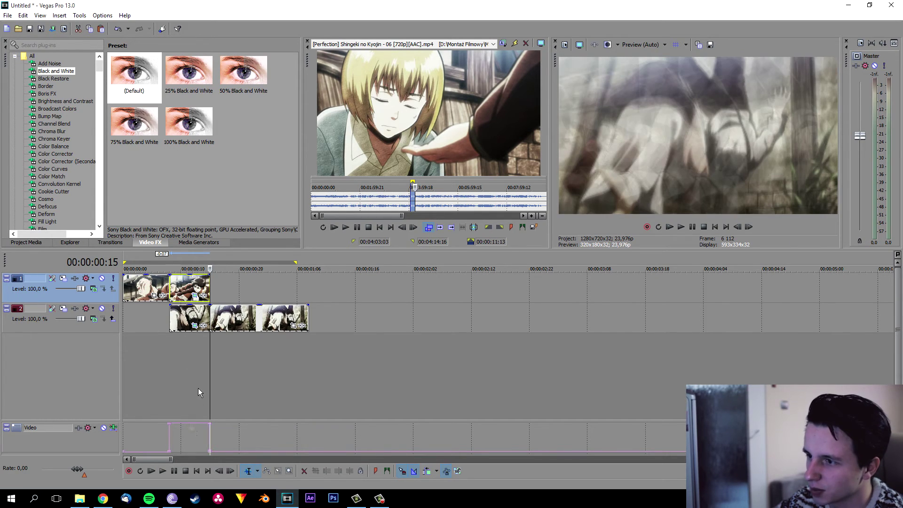
Step: Play back the transition with full motion blur from before the first cut
left_click(192, 264)
left_click(151, 260)
key("space")
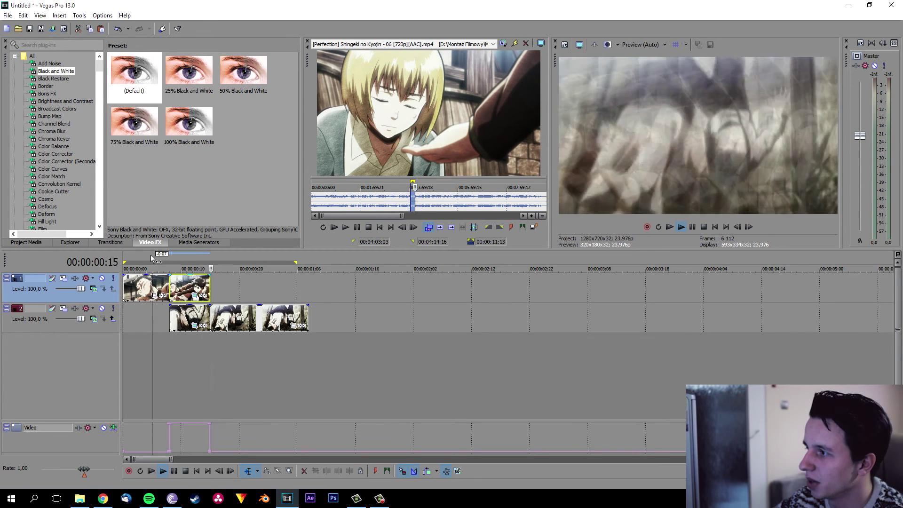
key("Return")
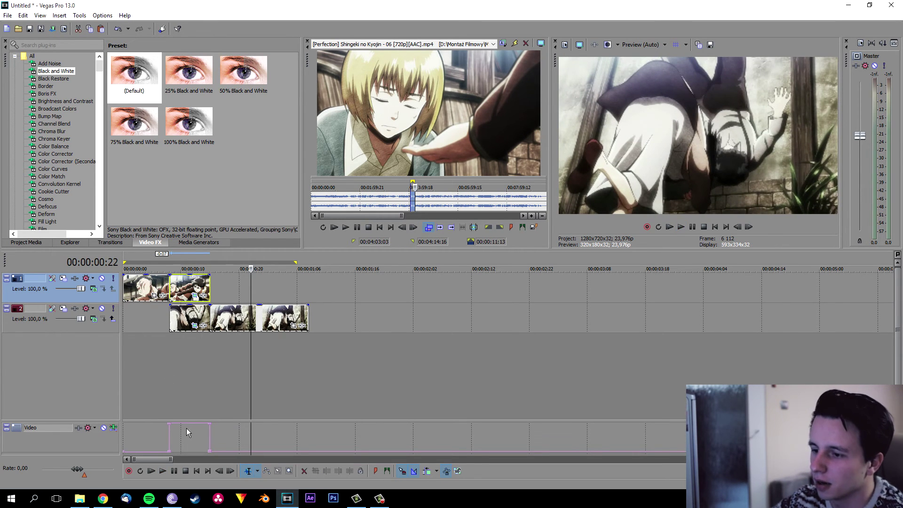
Step: Lower the motion blur level between the two inner points to about a quarter height, checking the transition by playback and at 00:00:00:11
left_click_drag(189, 428, 196, 447)
left_click(158, 257)
key("space")
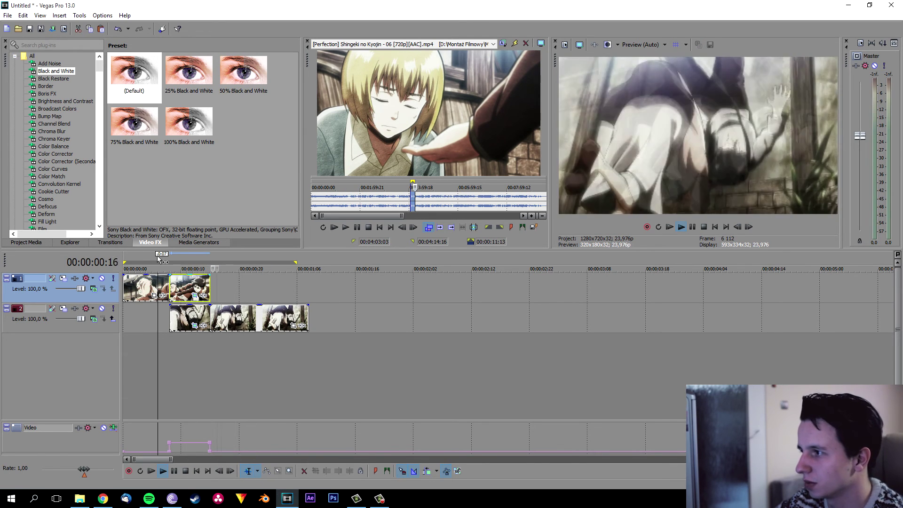
key("space")
left_click_drag(190, 443, 190, 449)
key("space")
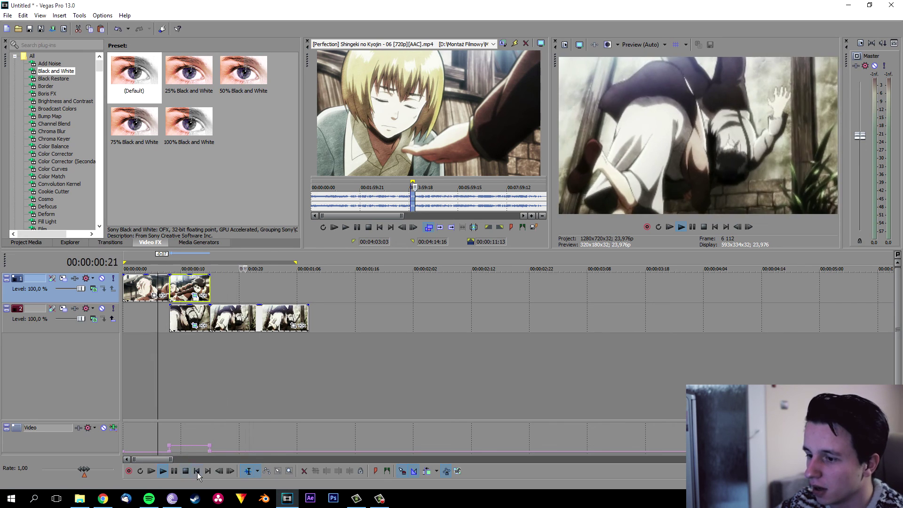
left_click(174, 471)
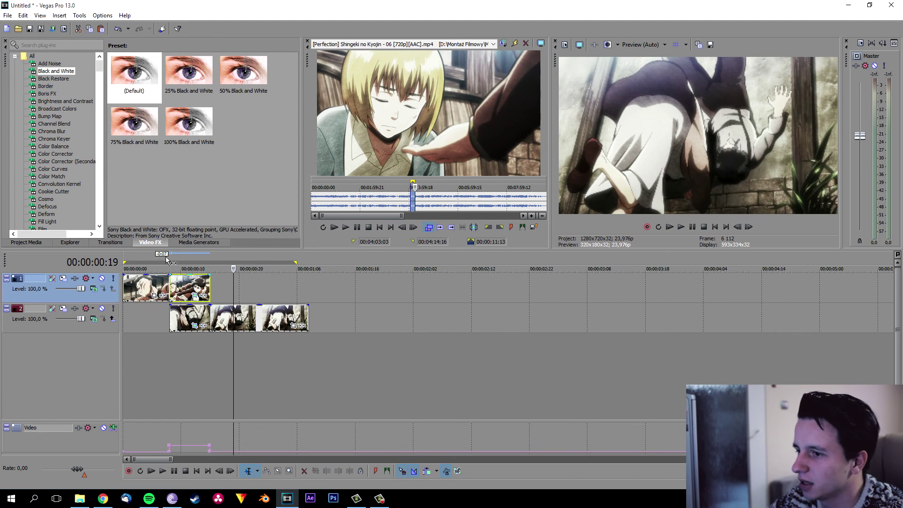
left_click(186, 260)
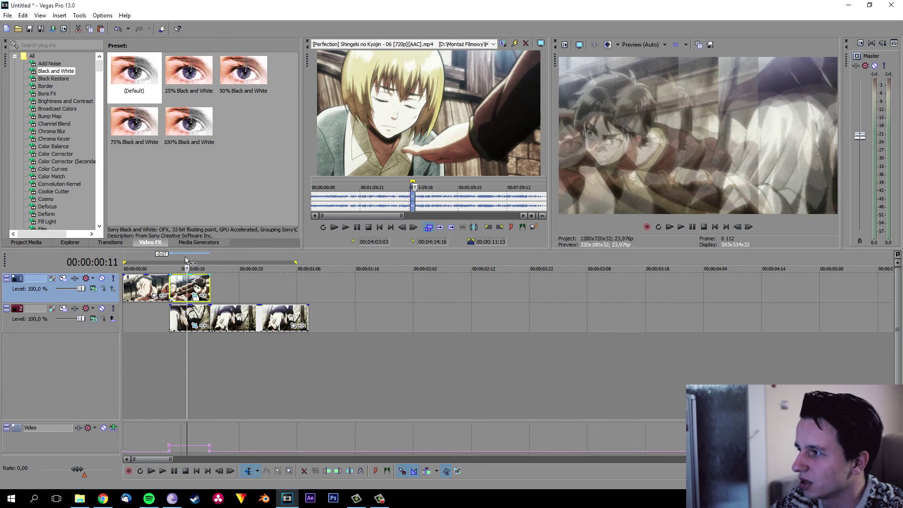